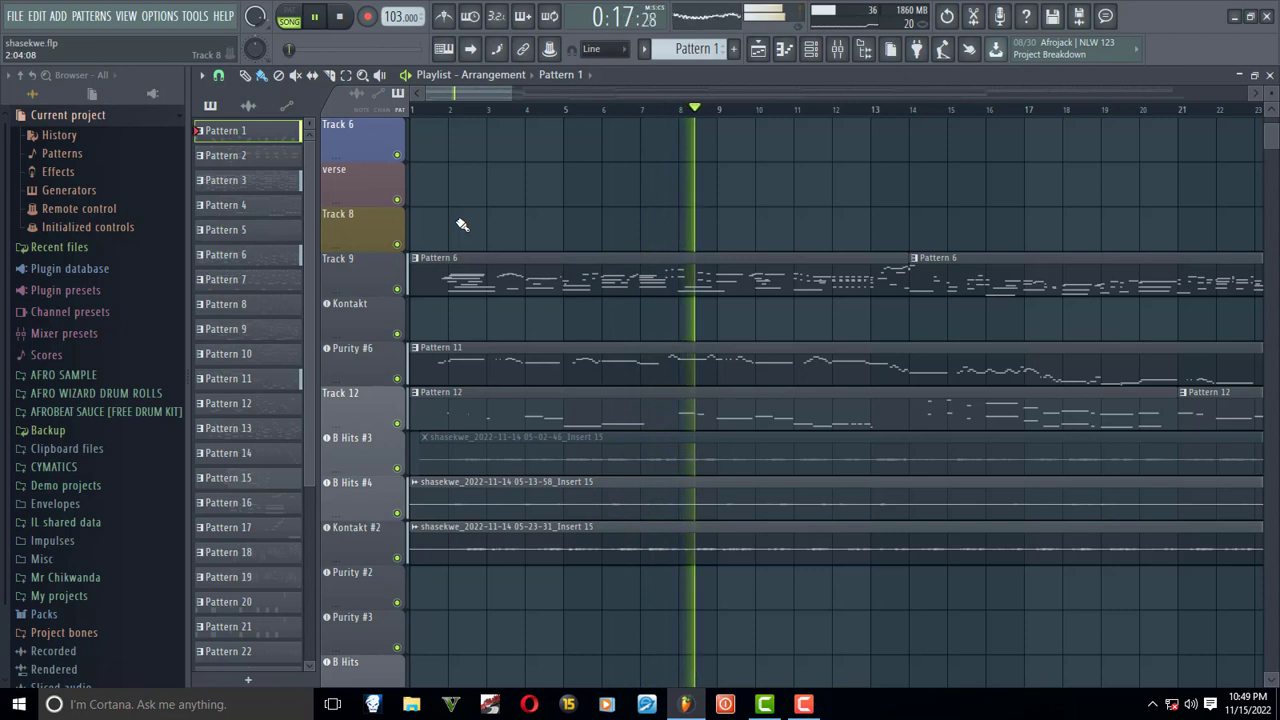
- Stop the song, switch playback to pattern mode, and audition Pattern 1 with the B Hits channel selected in the channel rack
key("space")
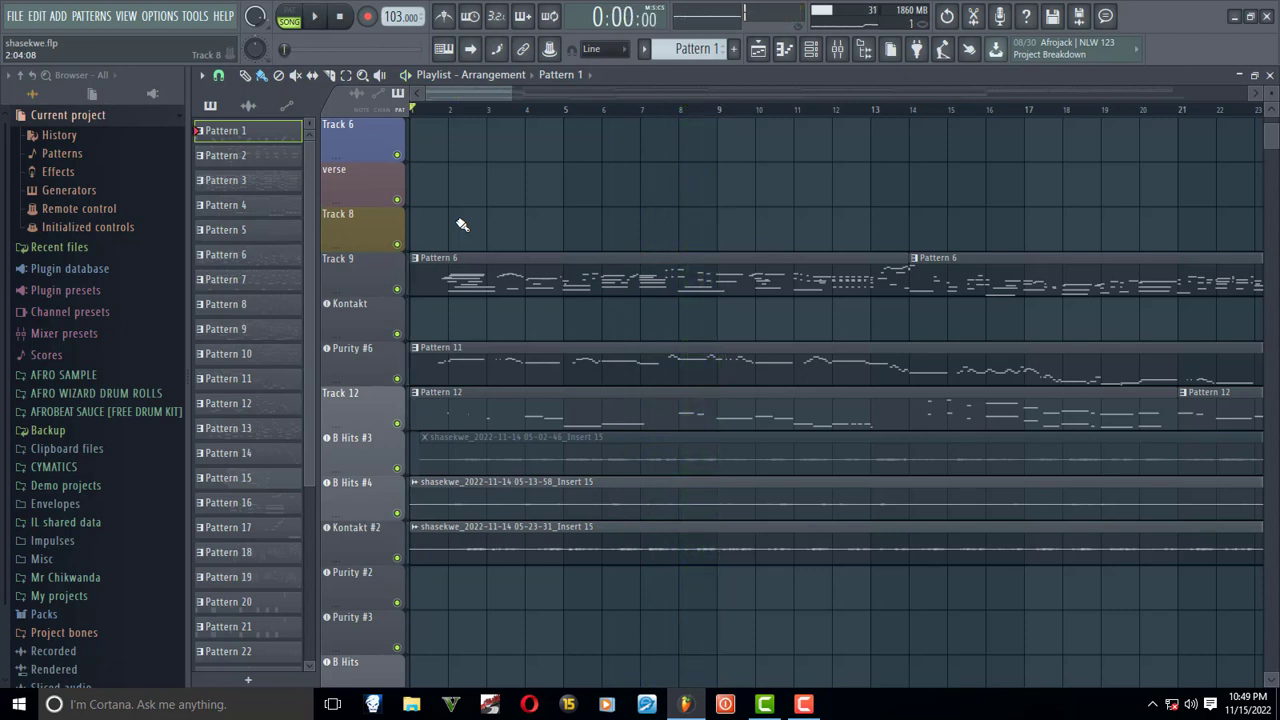
left_click(811, 49)
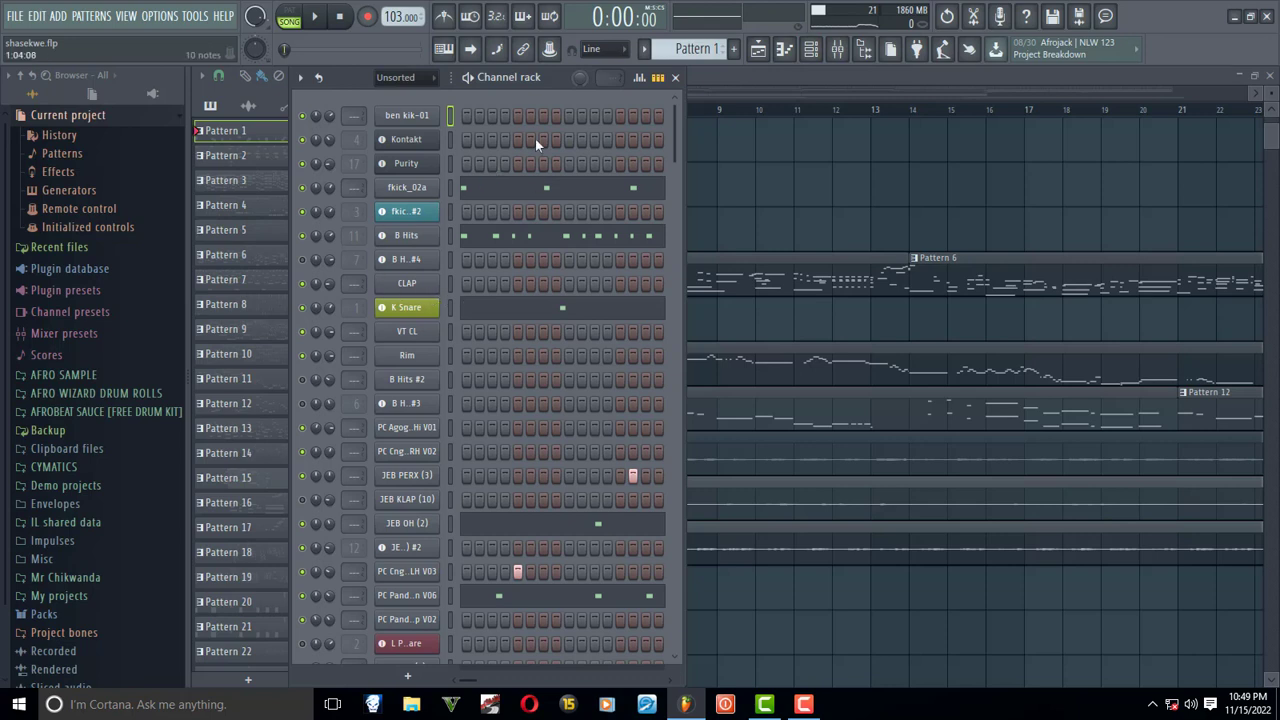
left_click(288, 16)
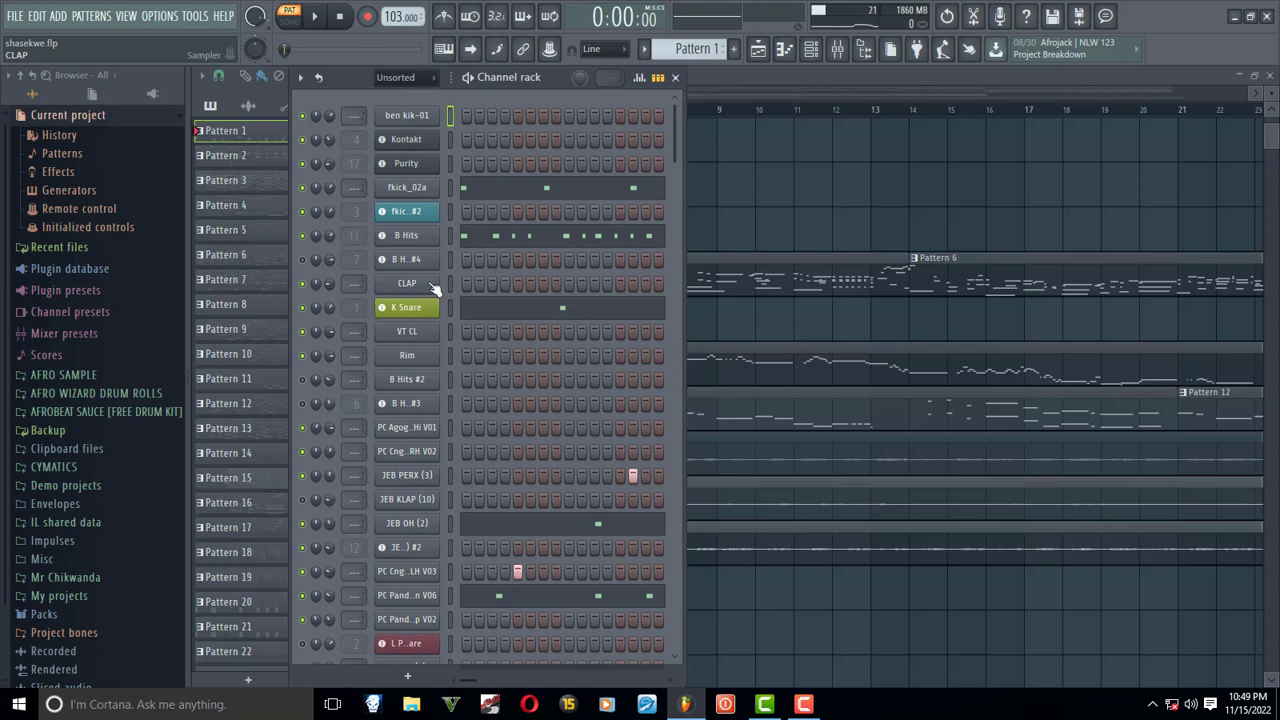
left_click(450, 237)
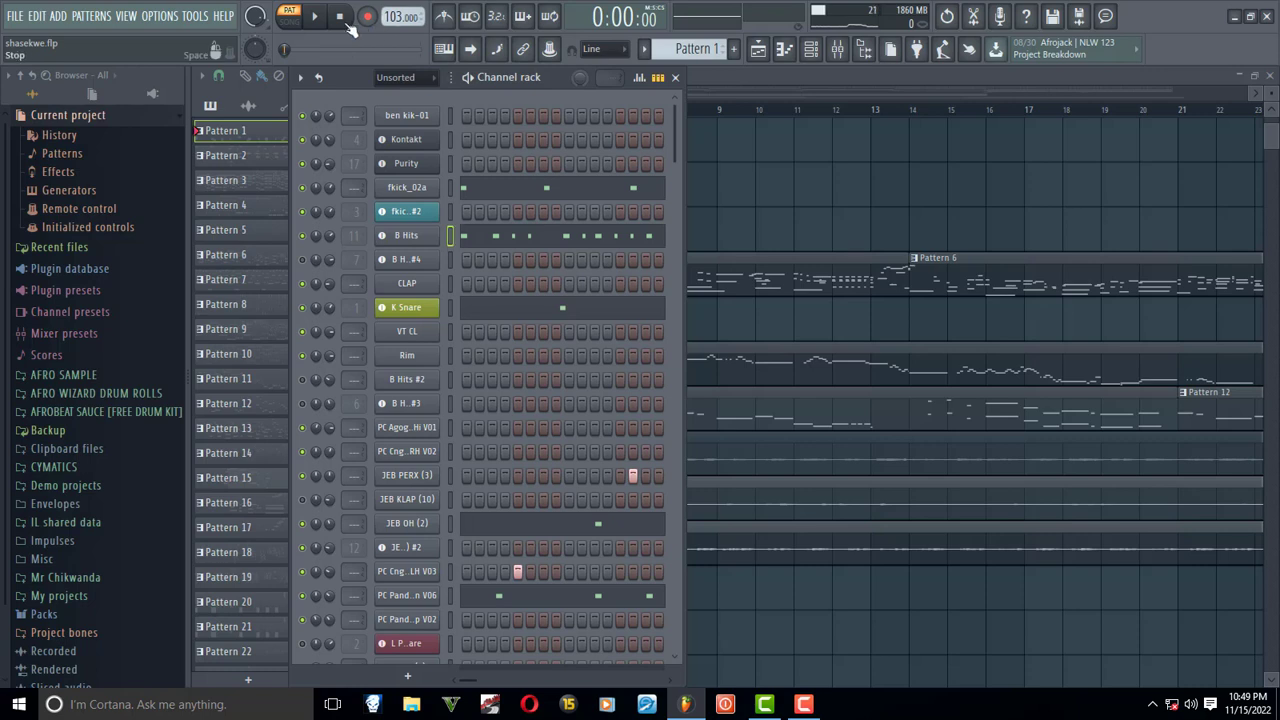
key("space")
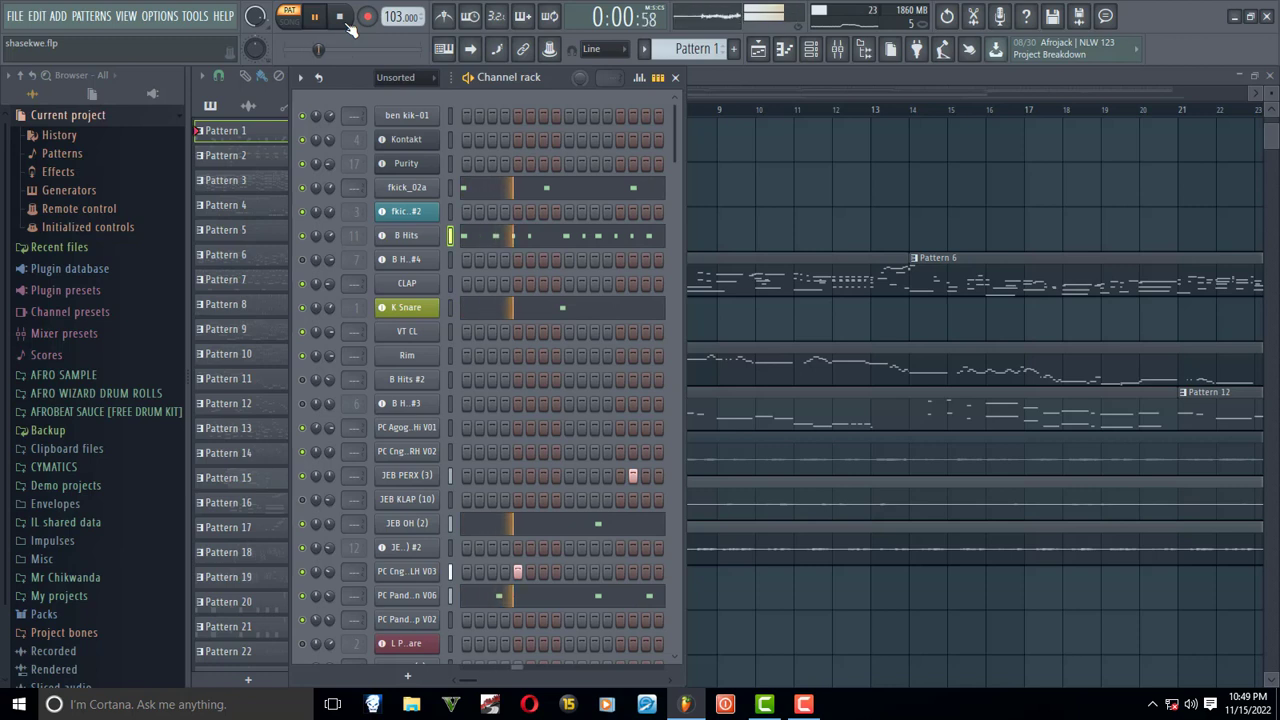
left_click(345, 20)
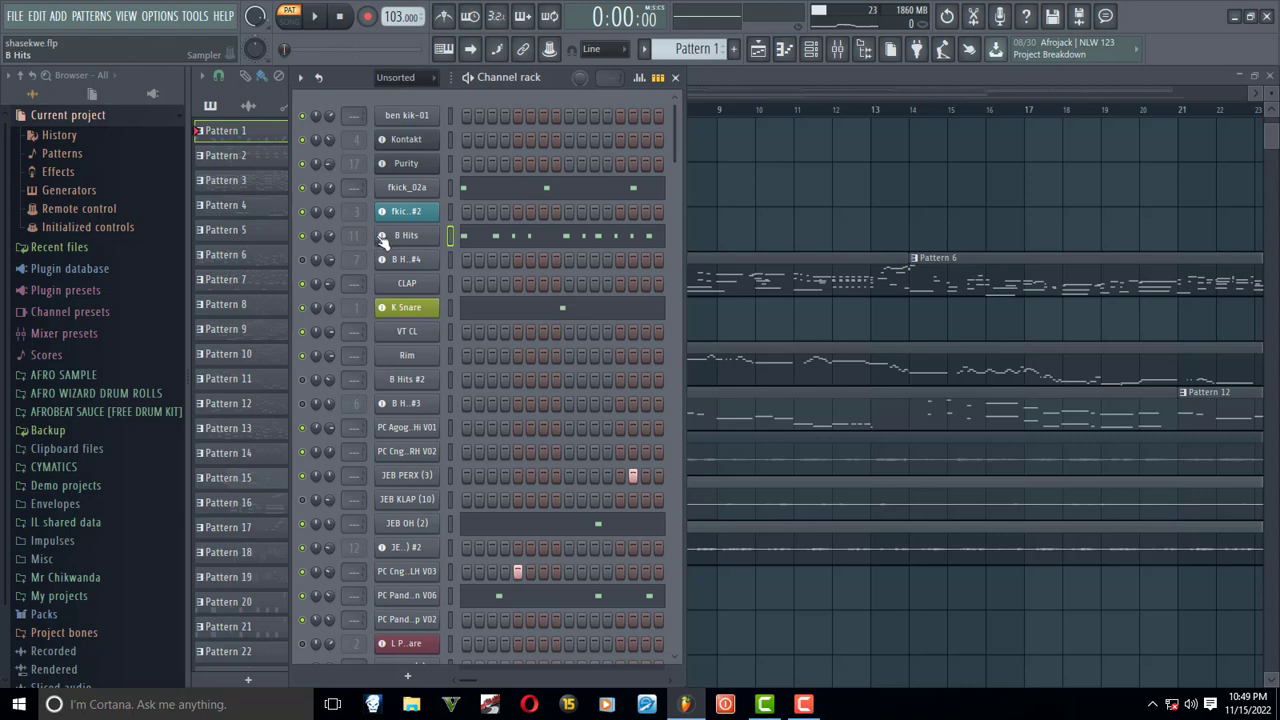
- Open the HAT mixer track's Fruity parametric EQ 2 and set its band 1 high-pass cutoff to about 15.4 kHz
left_click(839, 52)
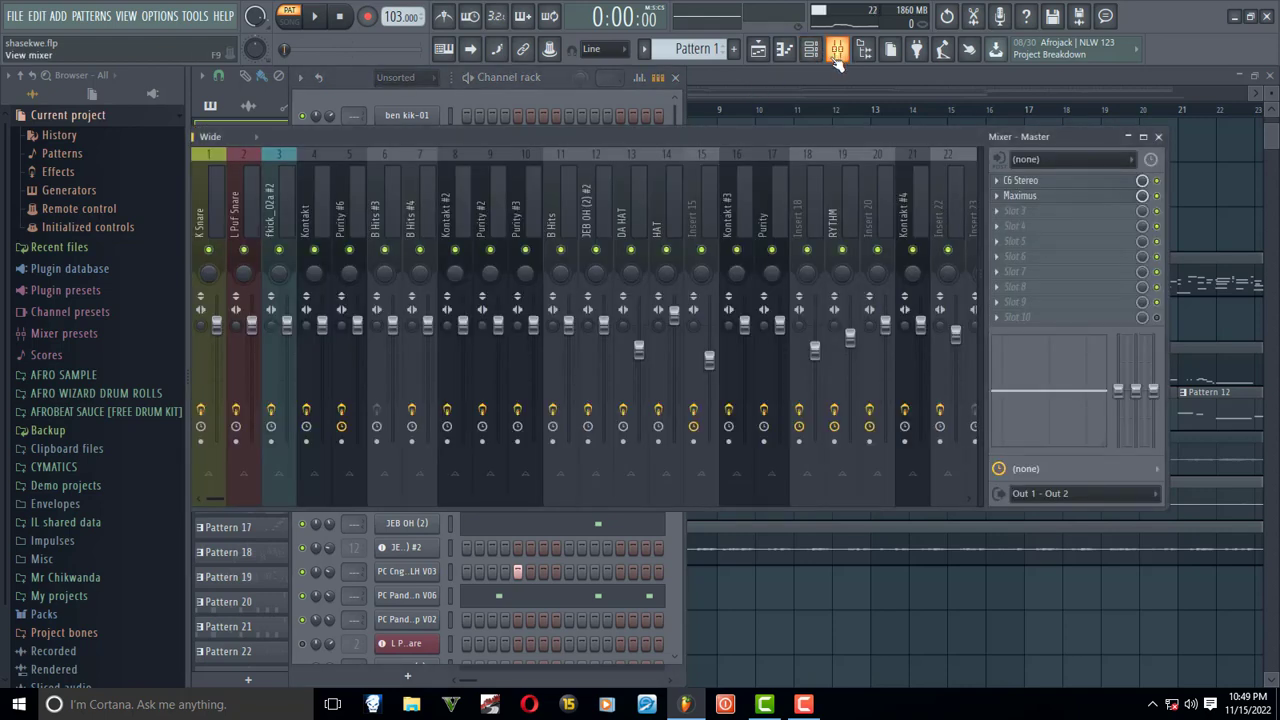
left_click(655, 228)
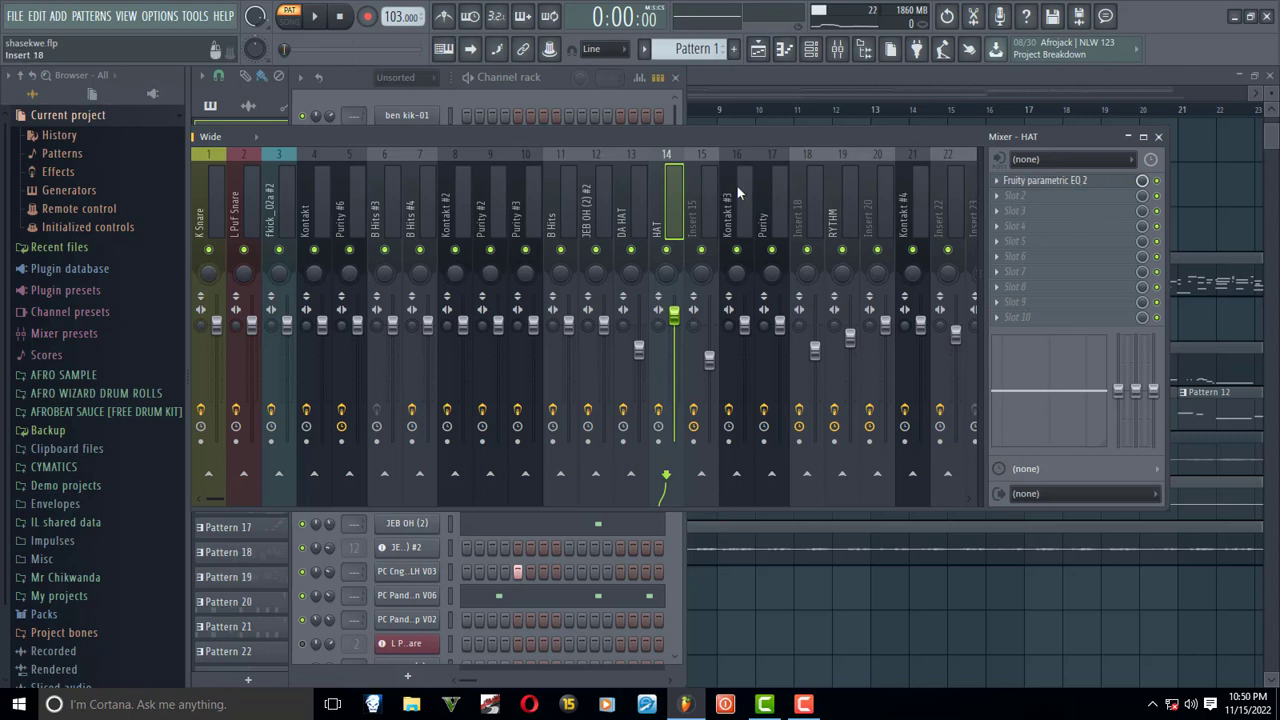
left_click(1062, 188)
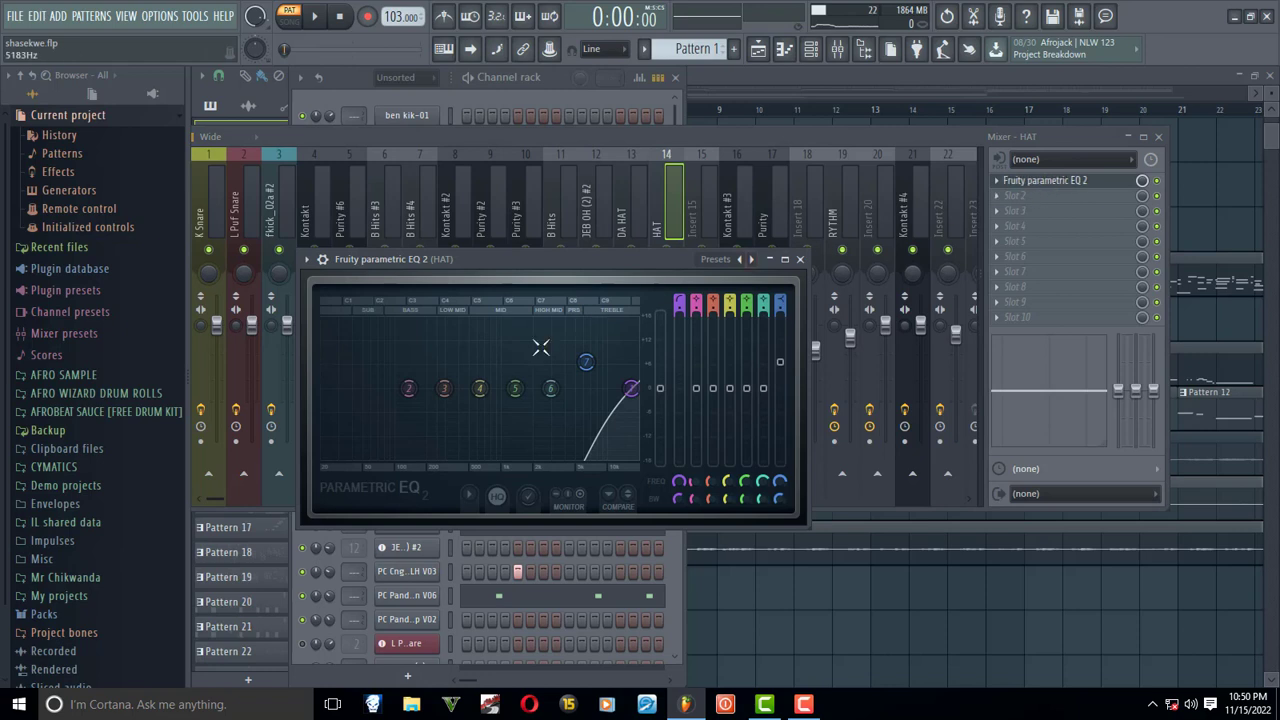
left_click_drag(637, 263, 781, 189)
mouse_move(782, 326)
left_mouse_down()
mouse_move(482, 326)
mouse_move(766, 326)
left_mouse_up()
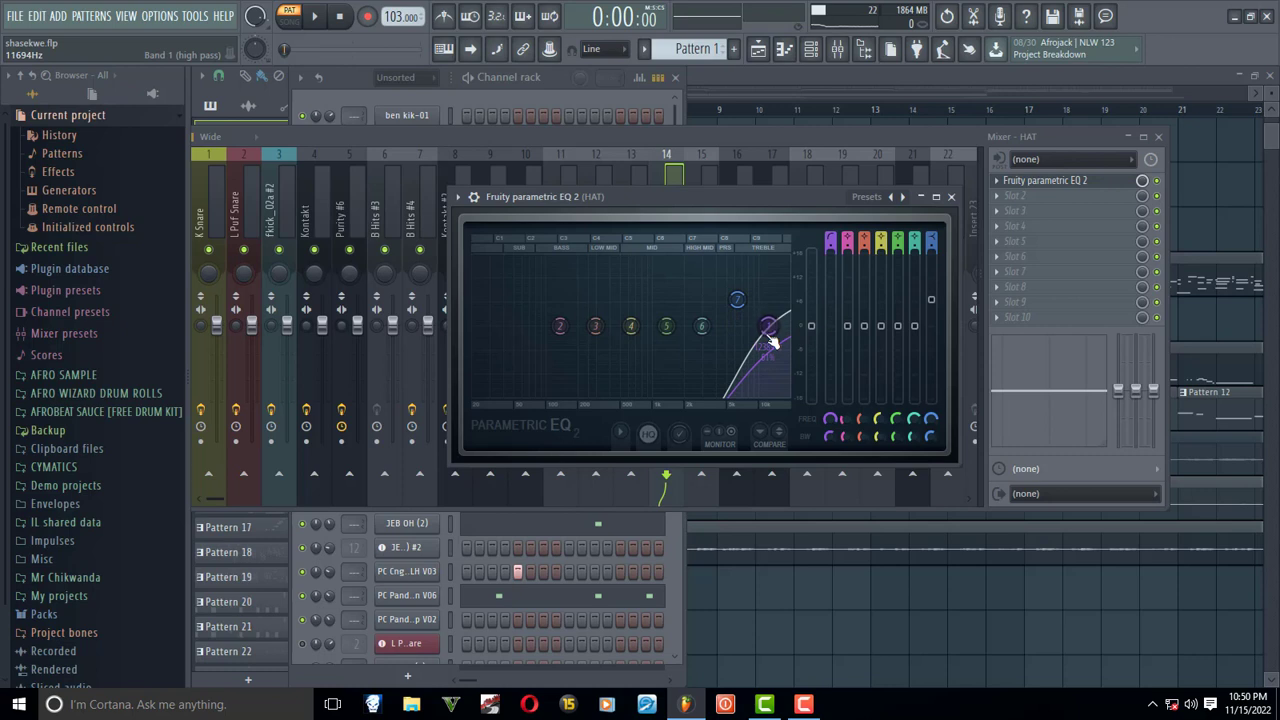
mouse_move(770, 338)
left_mouse_down()
mouse_move(541, 328)
mouse_move(752, 323)
mouse_move(508, 327)
mouse_move(778, 326)
left_mouse_up()
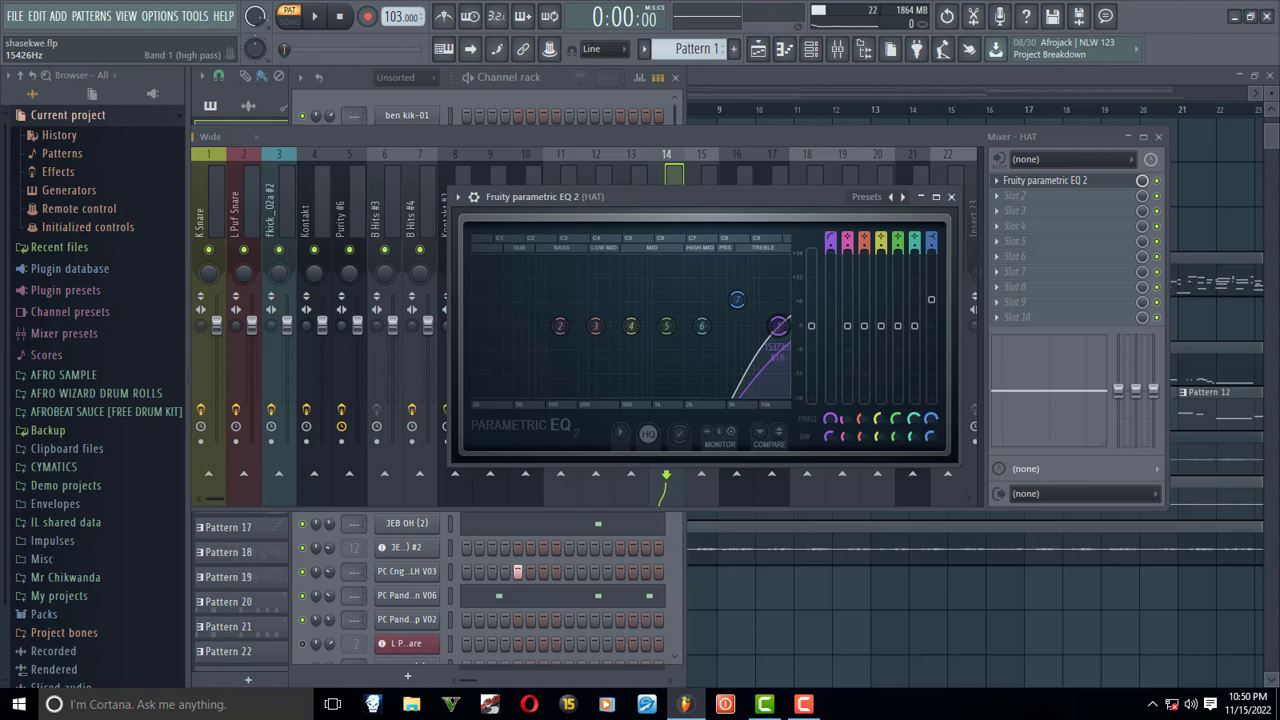
- Lower the HAT track's band 1 high-pass cutoff to the bottom of the frequency range during playback, and close the EQ
key("space")
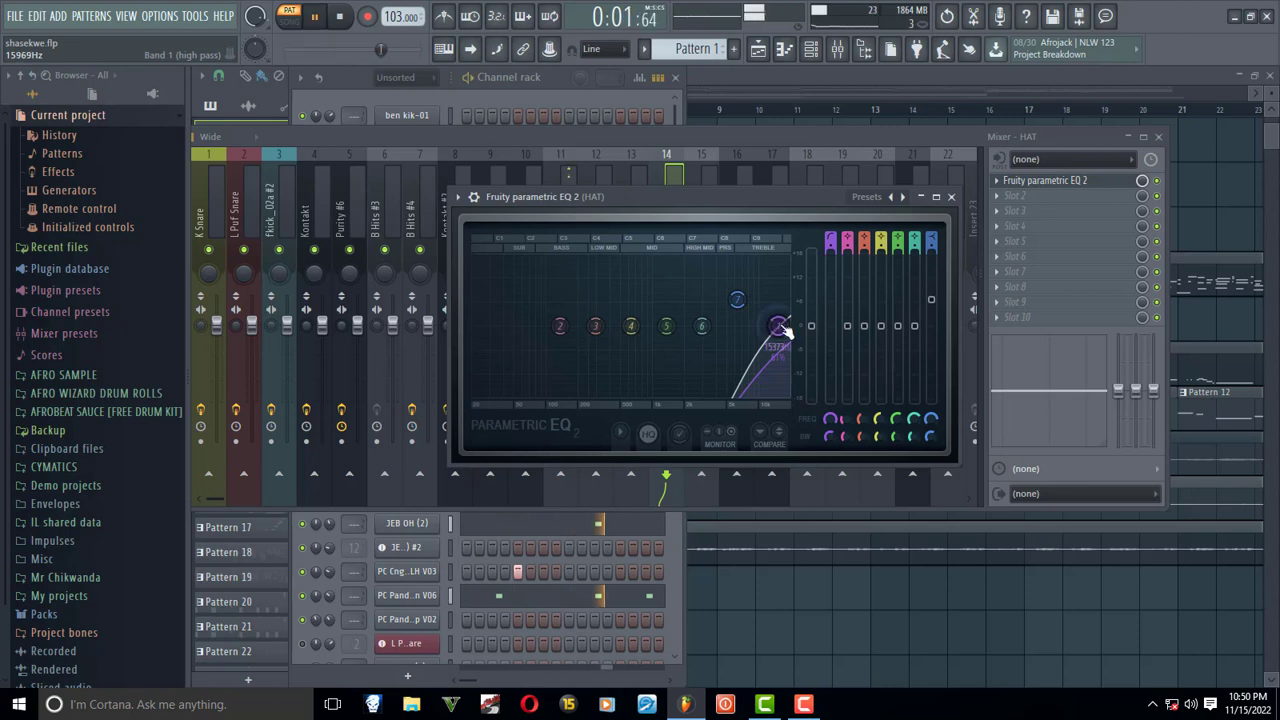
left_click_drag(780, 327, 484, 326)
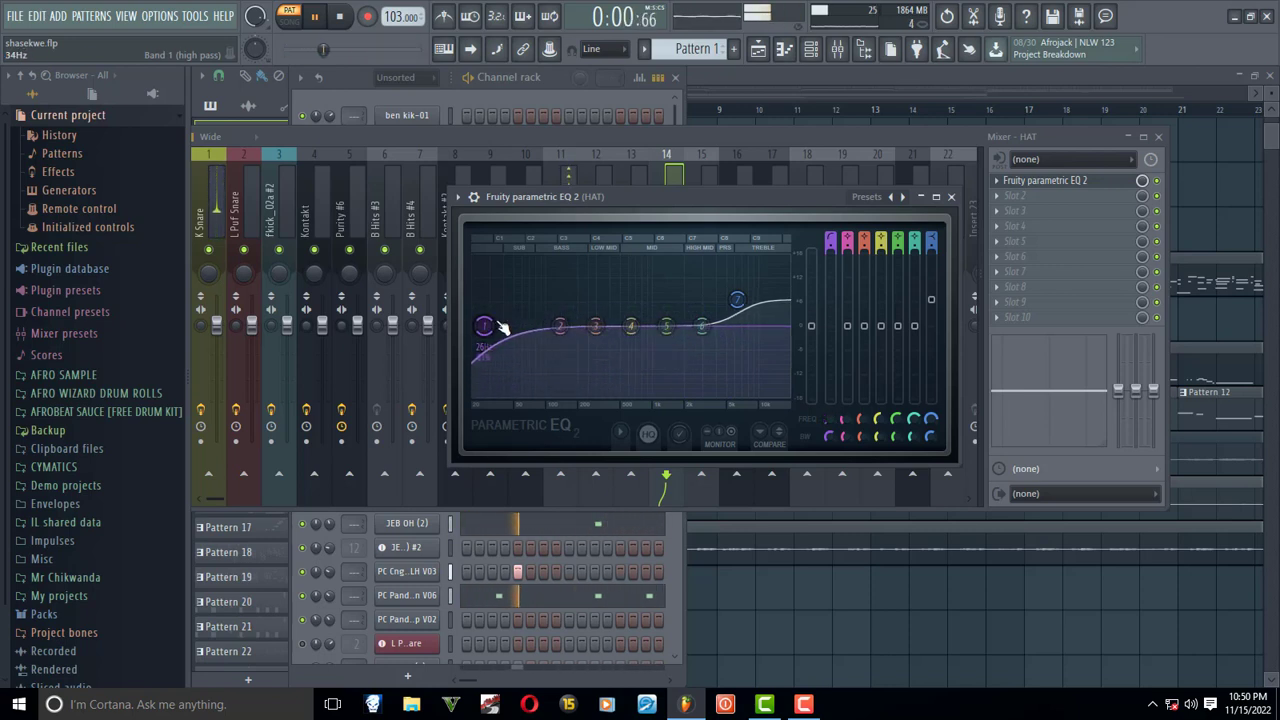
mouse_move(484, 328)
left_mouse_down()
mouse_move(787, 326)
mouse_move(474, 326)
left_mouse_up()
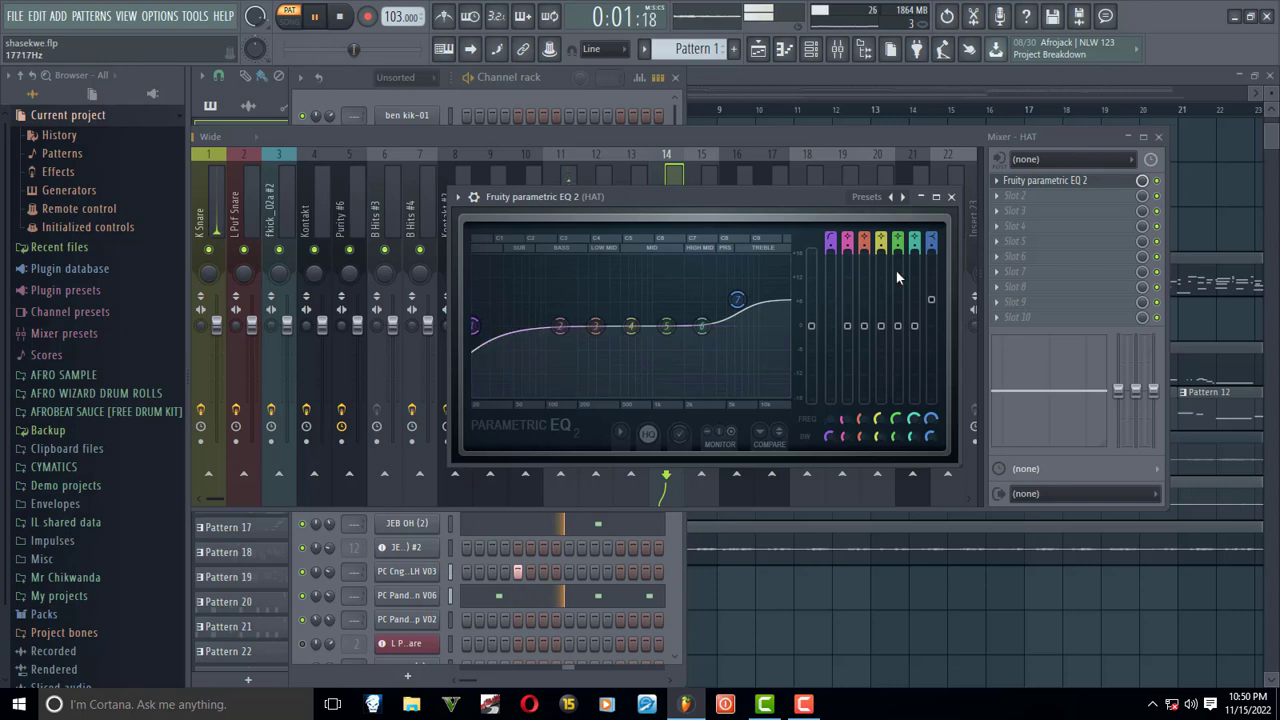
left_click(951, 196)
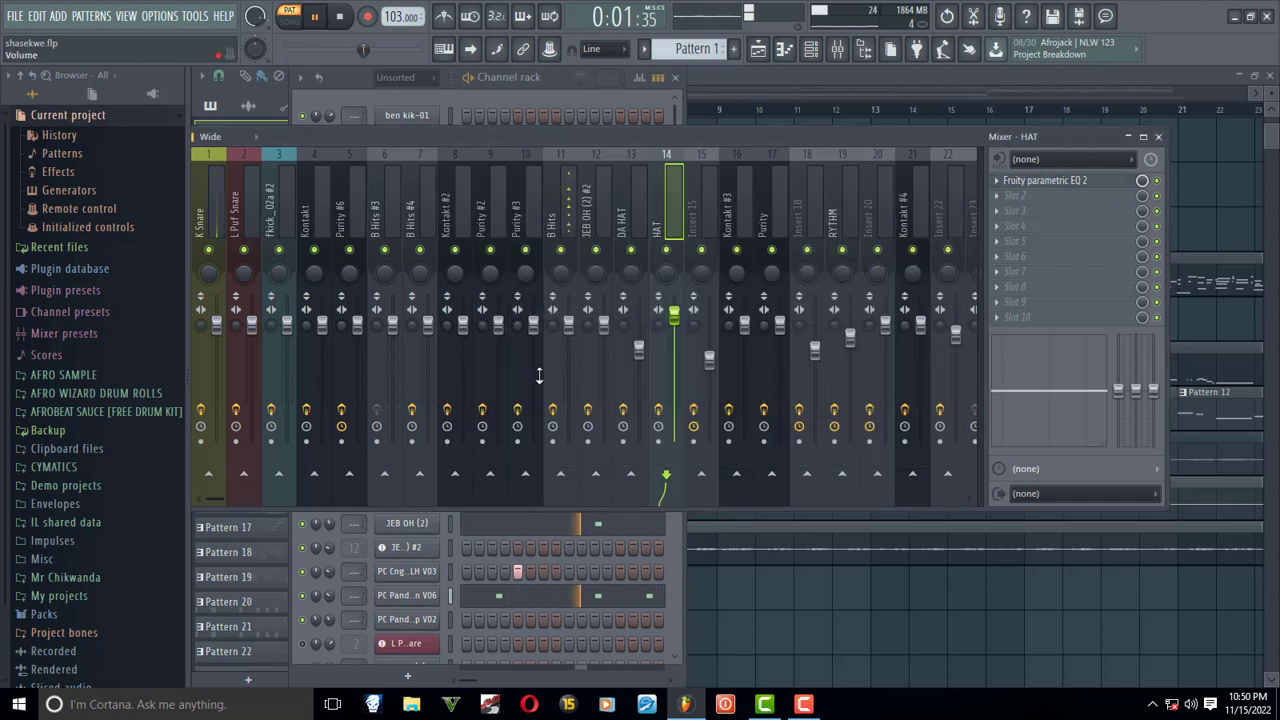
- In the B Hits track's Fruity parametric EQ 2, lower the band 1 high-pass cutoff to the bottom of the frequency range and stop playback
left_click(559, 300)
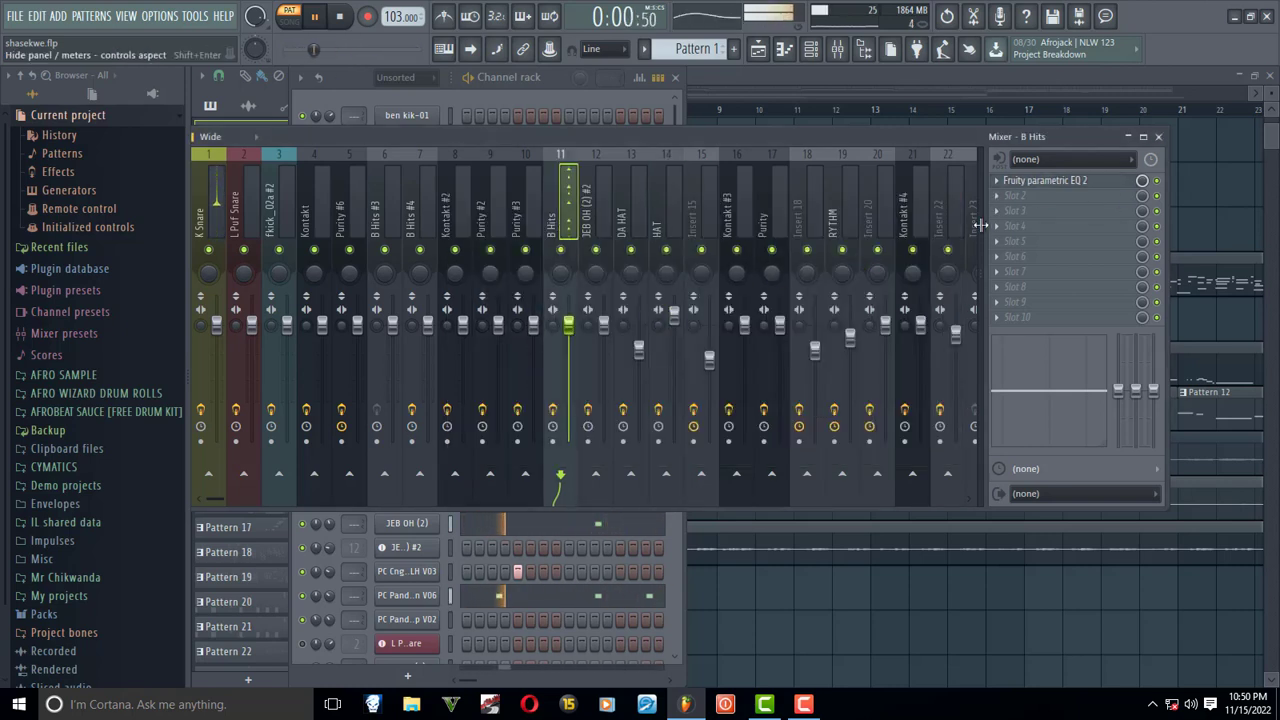
left_click(1085, 184)
left_click_drag(493, 280, 224, 279)
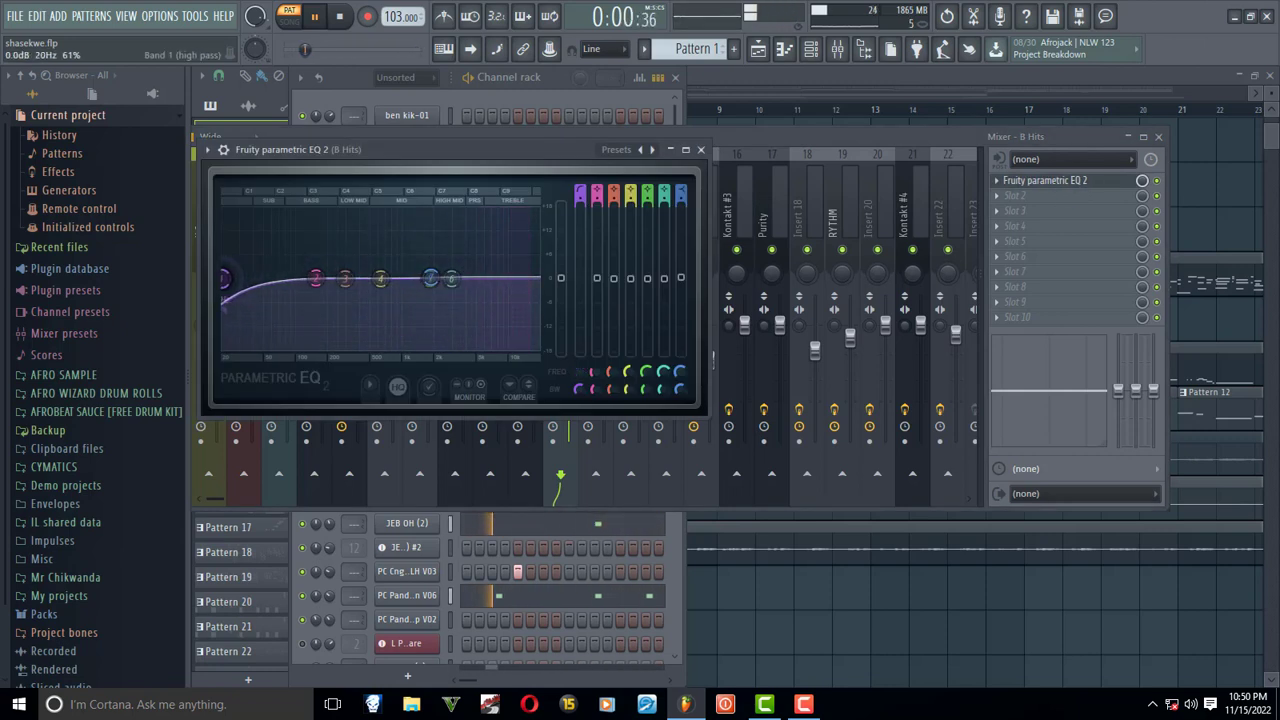
key("space")
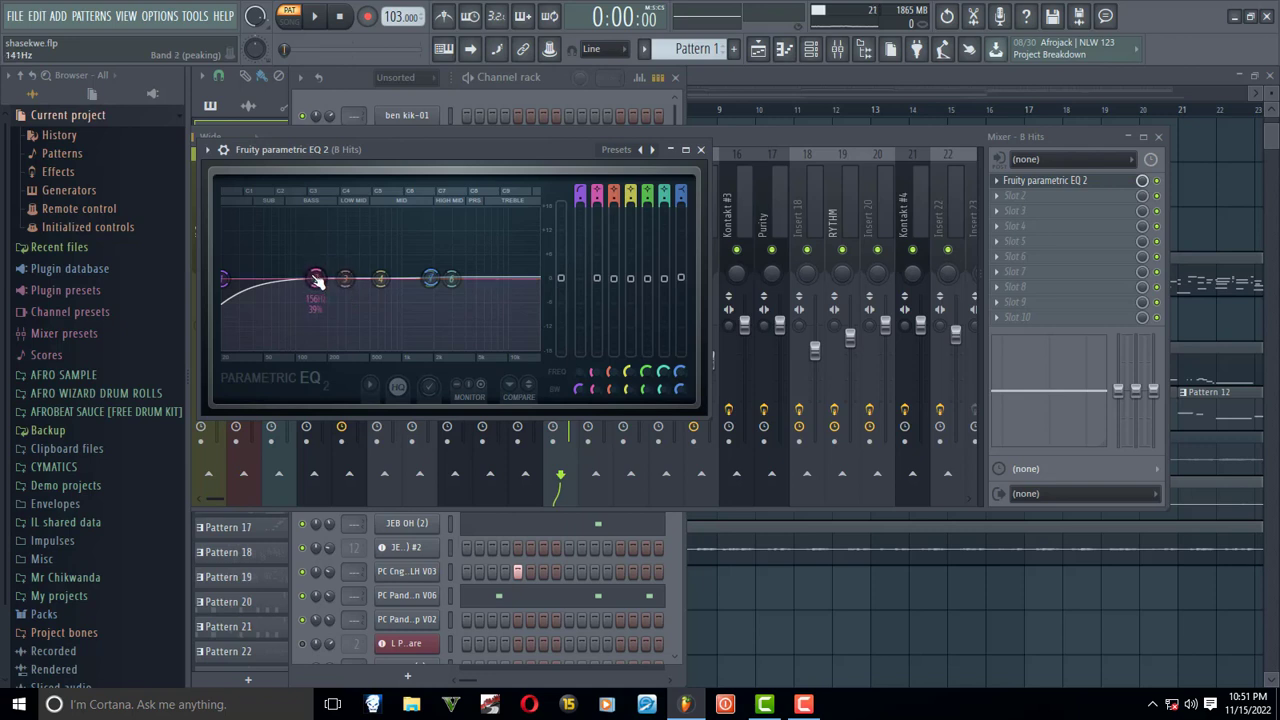
- Shift the B Hits EQ's peaking band 2 up into the low mids with a slight boost, and audition the pattern
left_click_drag(315, 280, 360, 272)
mouse_move(224, 280)
left_mouse_down()
mouse_move(386, 281)
mouse_move(224, 280)
left_mouse_up()
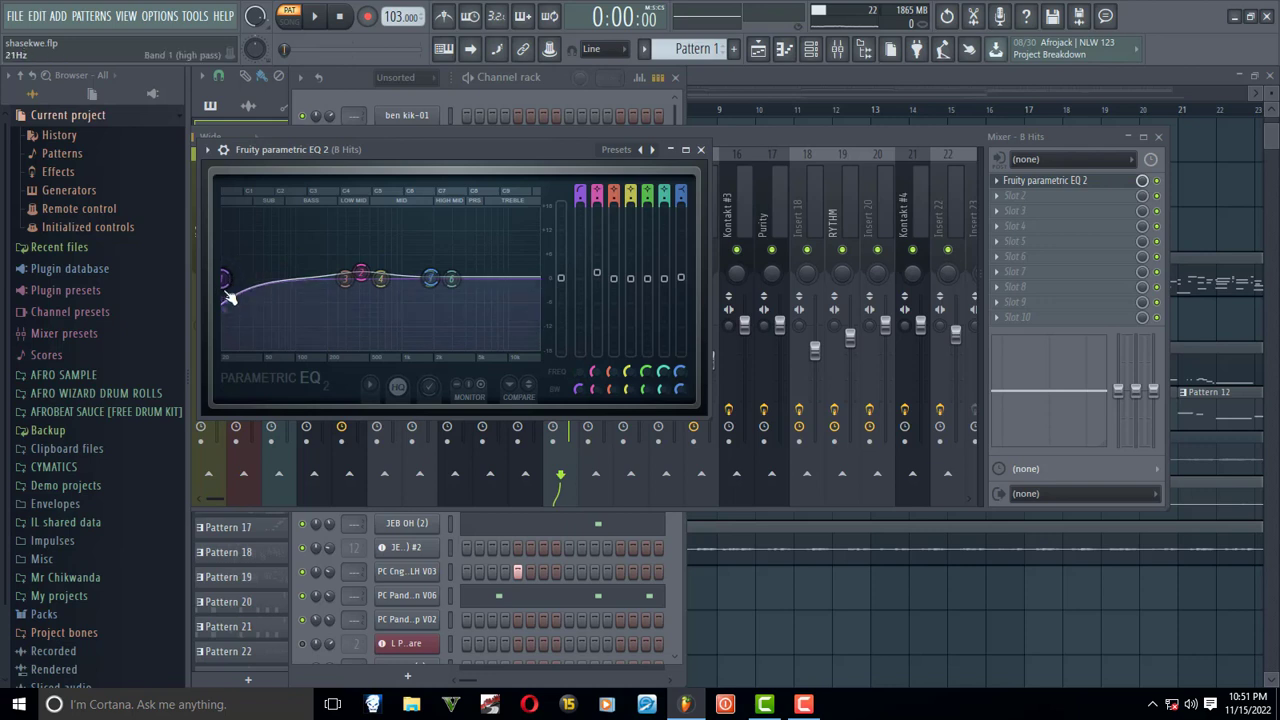
key("space")
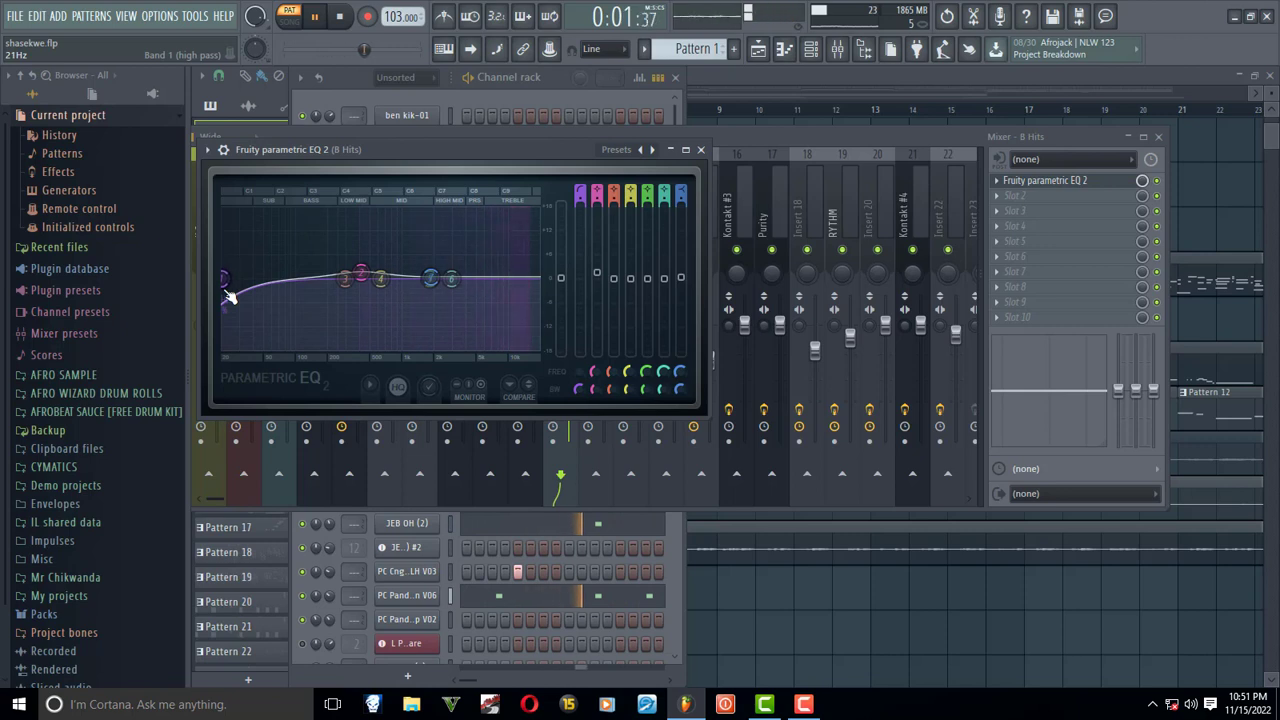
key("space")
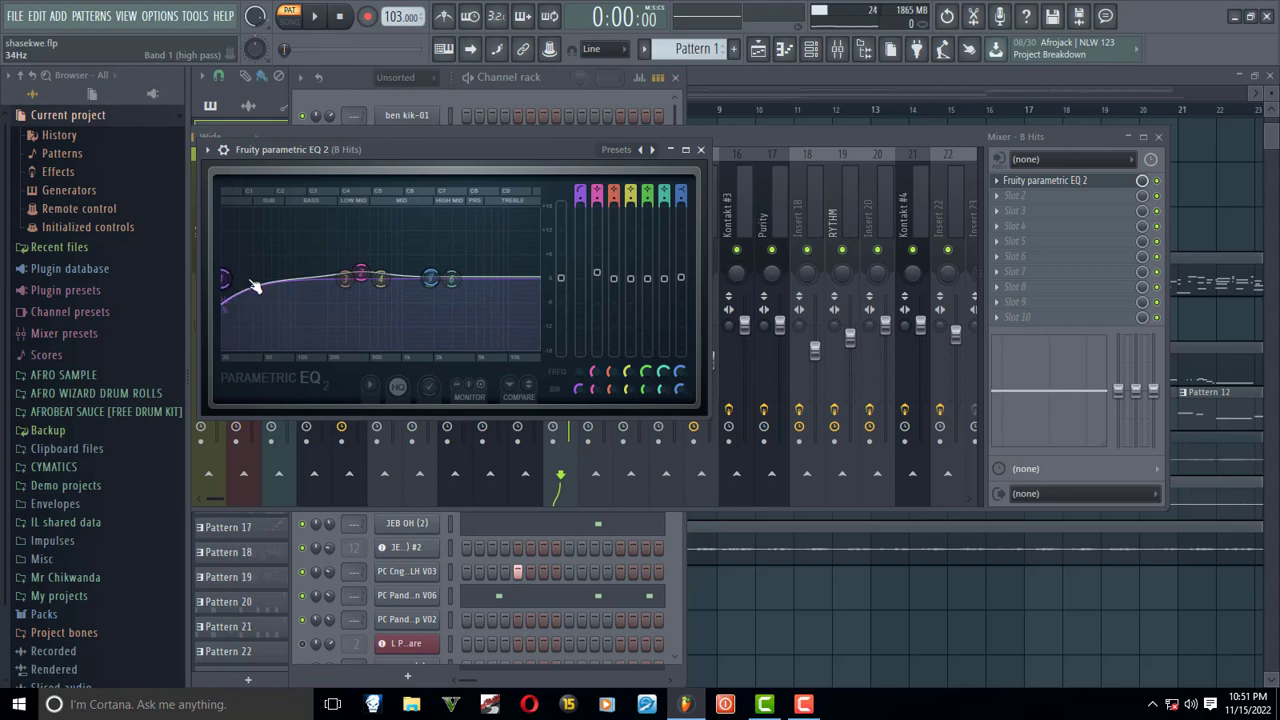
left_click_drag(255, 287, 230, 285)
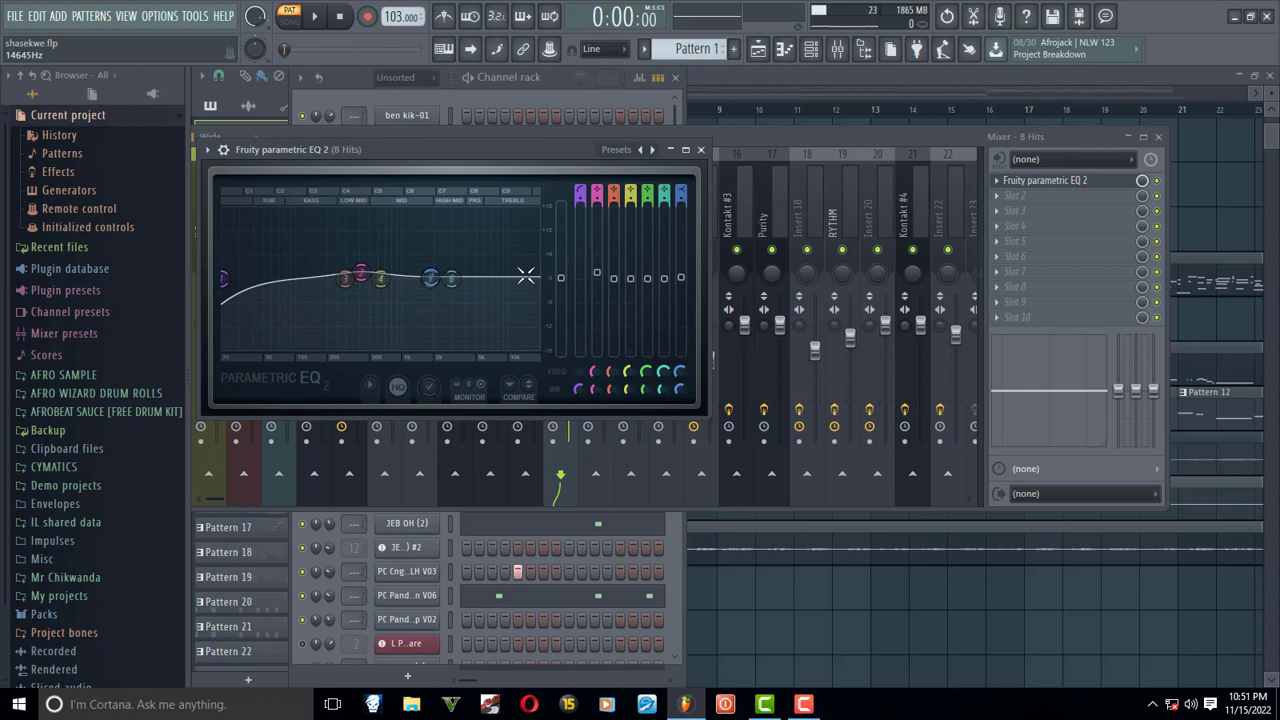
- Raise the B Hits band 1 high-pass cutoff to 4413 Hz during playback, and close the EQ and the mixer
key("space")
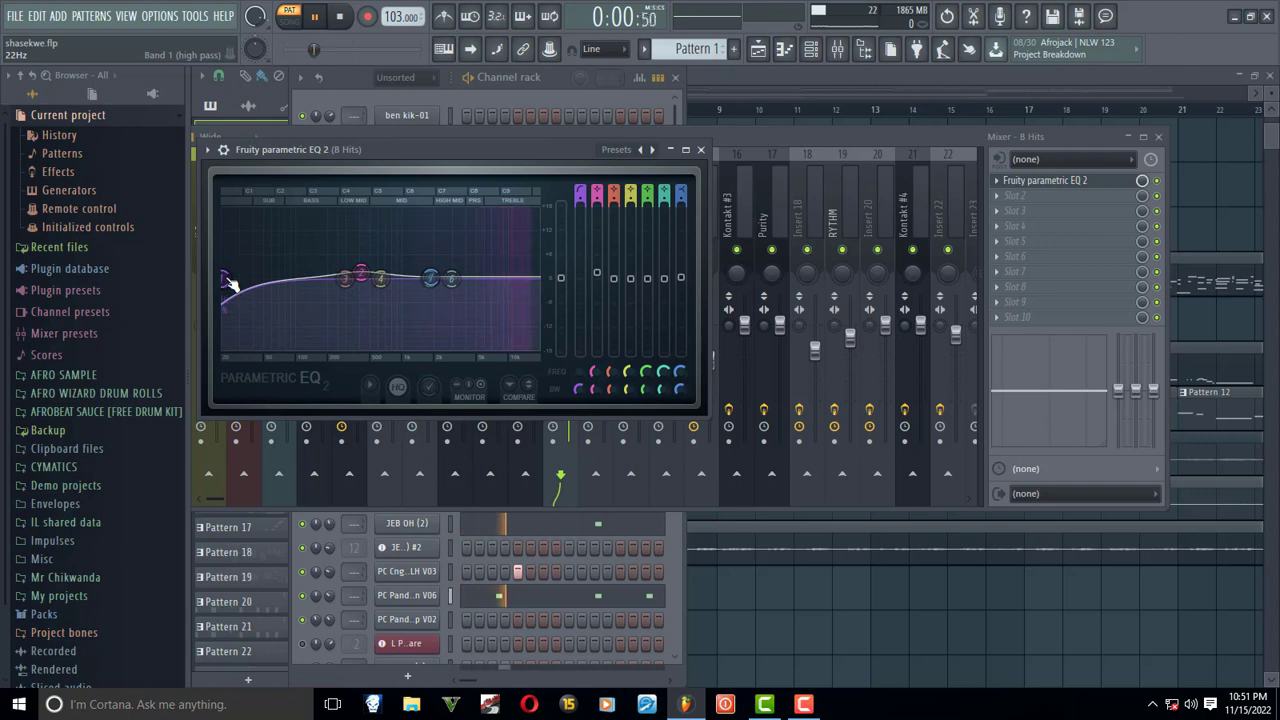
left_click_drag(230, 284, 514, 279)
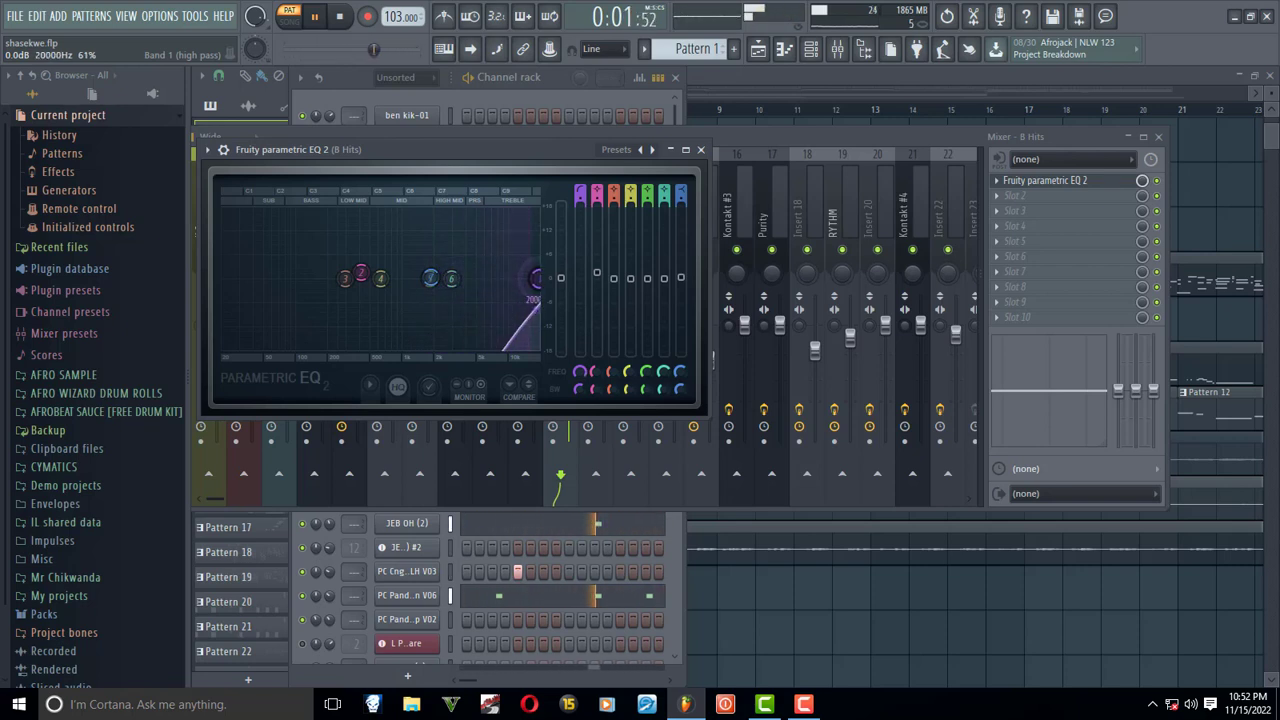
left_click_drag(537, 278, 470, 278)
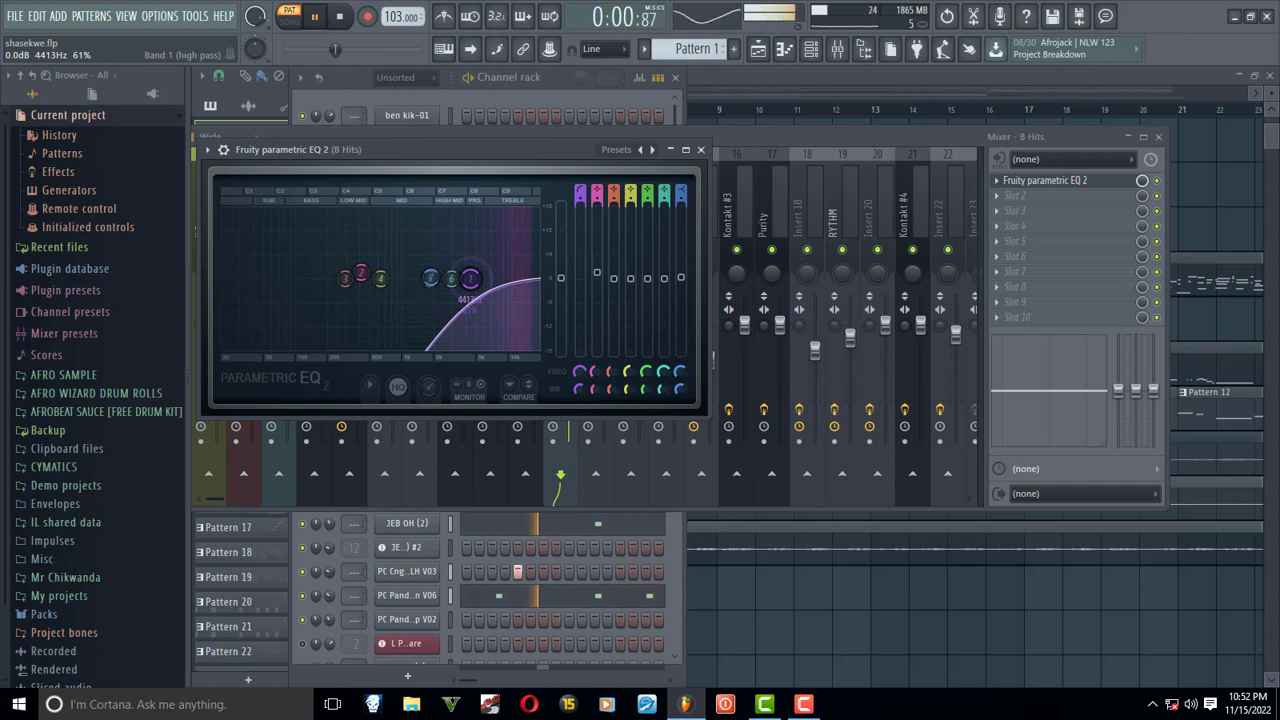
key("space")
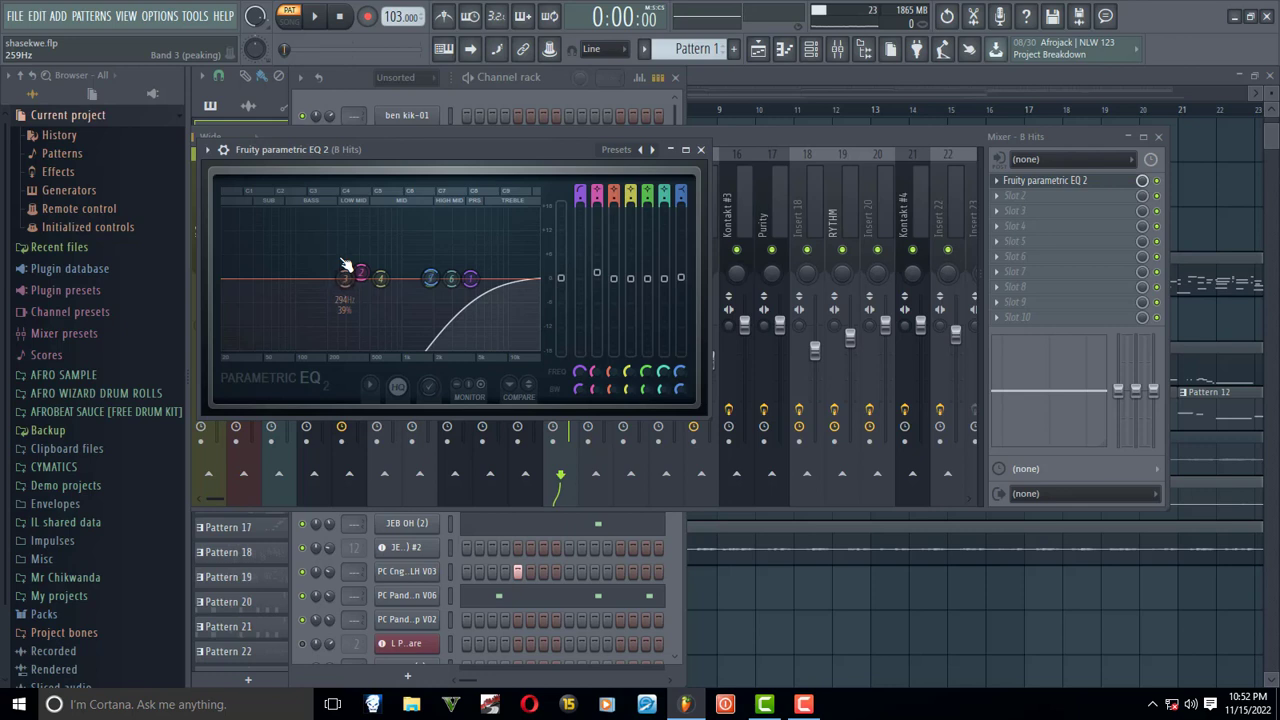
left_click(700, 149)
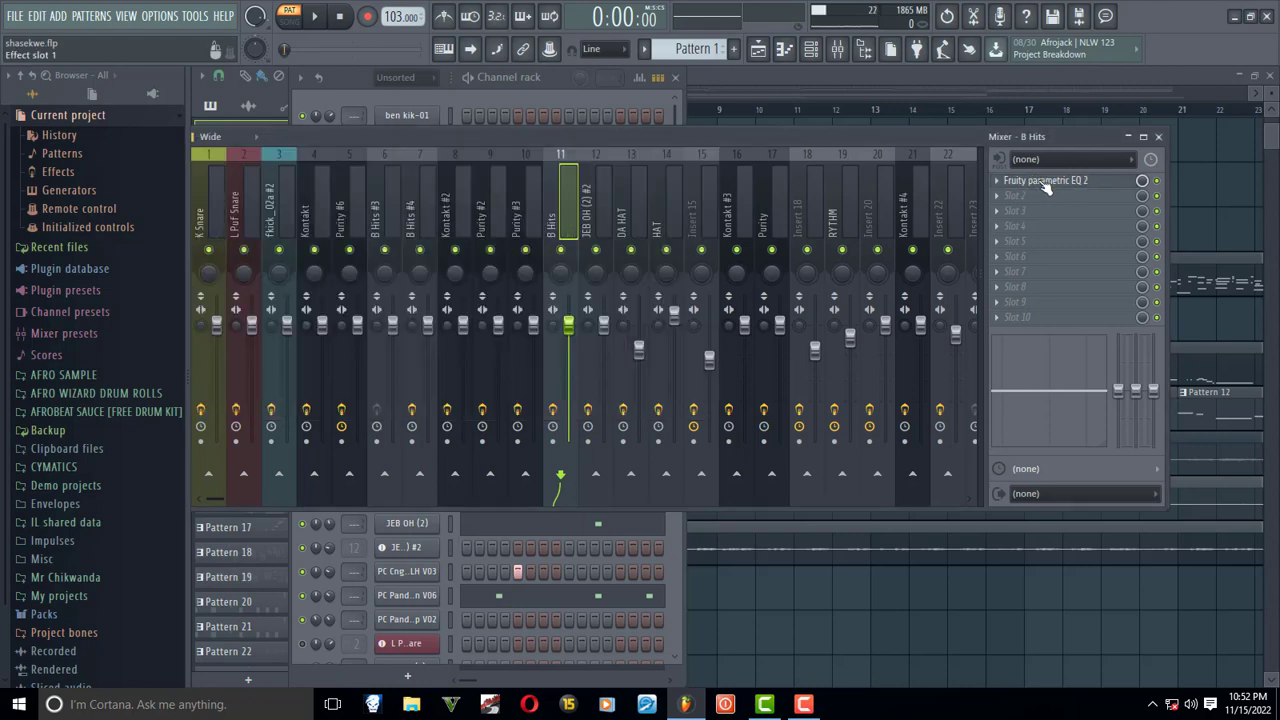
left_click(1158, 136)
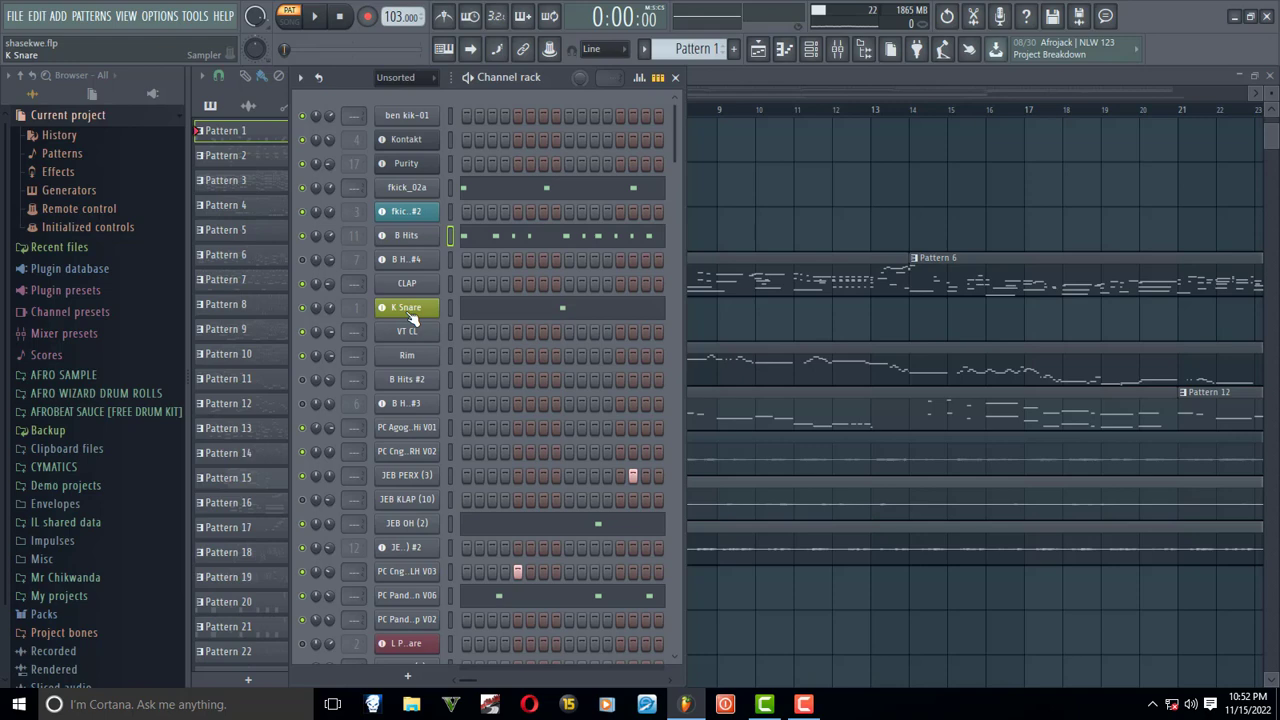
- Audition the pattern with the mixer showing, and open the K Snare track's Fruity parametric EQ 2
left_click(844, 52)
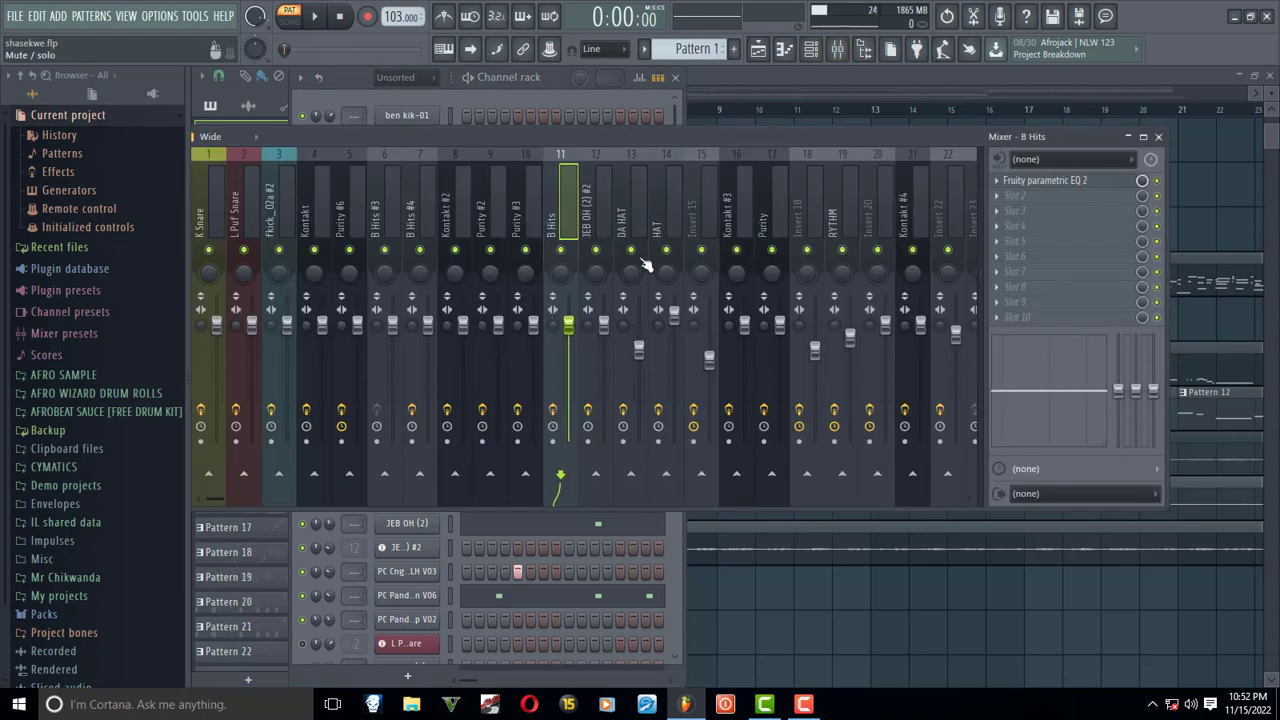
key("space")
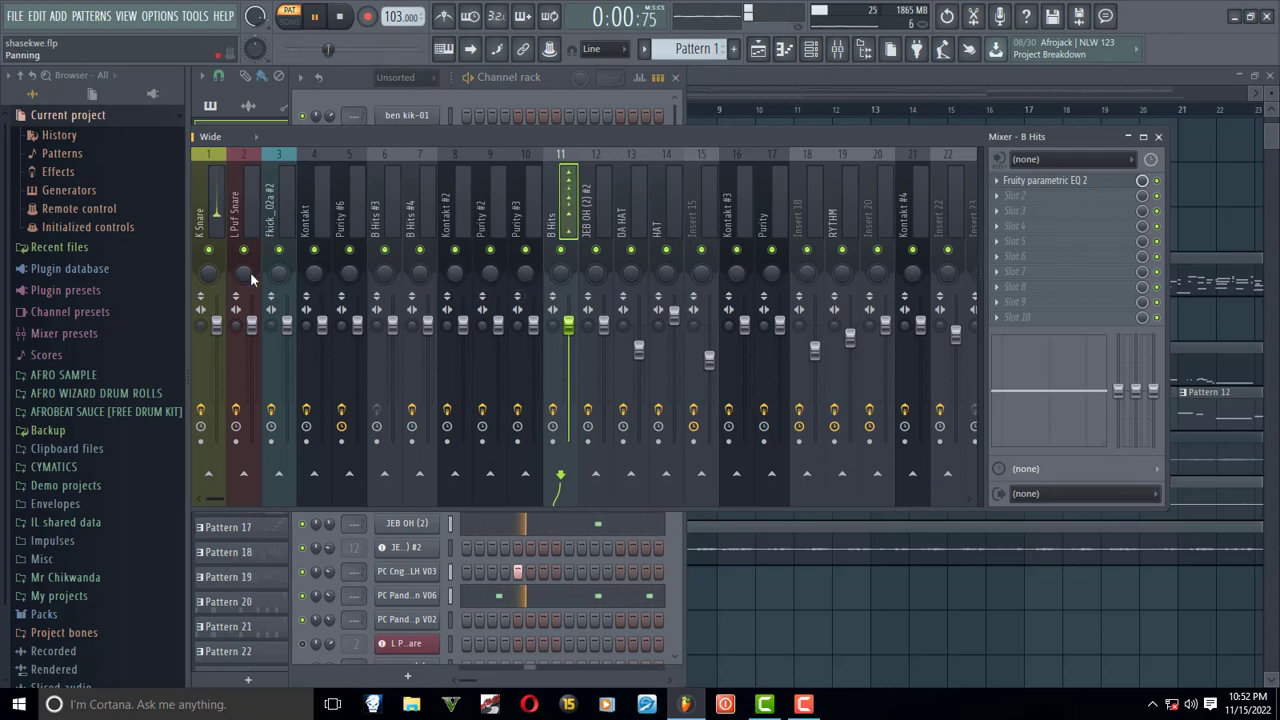
key("space")
left_click(201, 199)
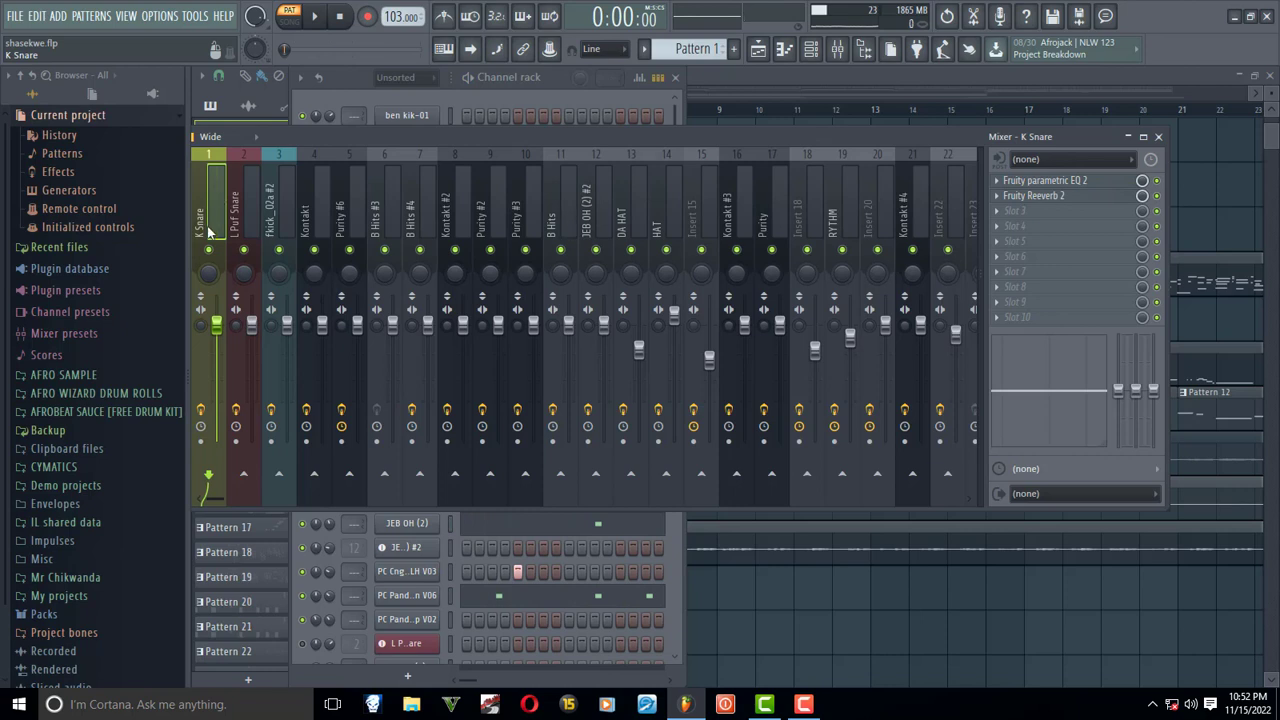
left_click(1053, 186)
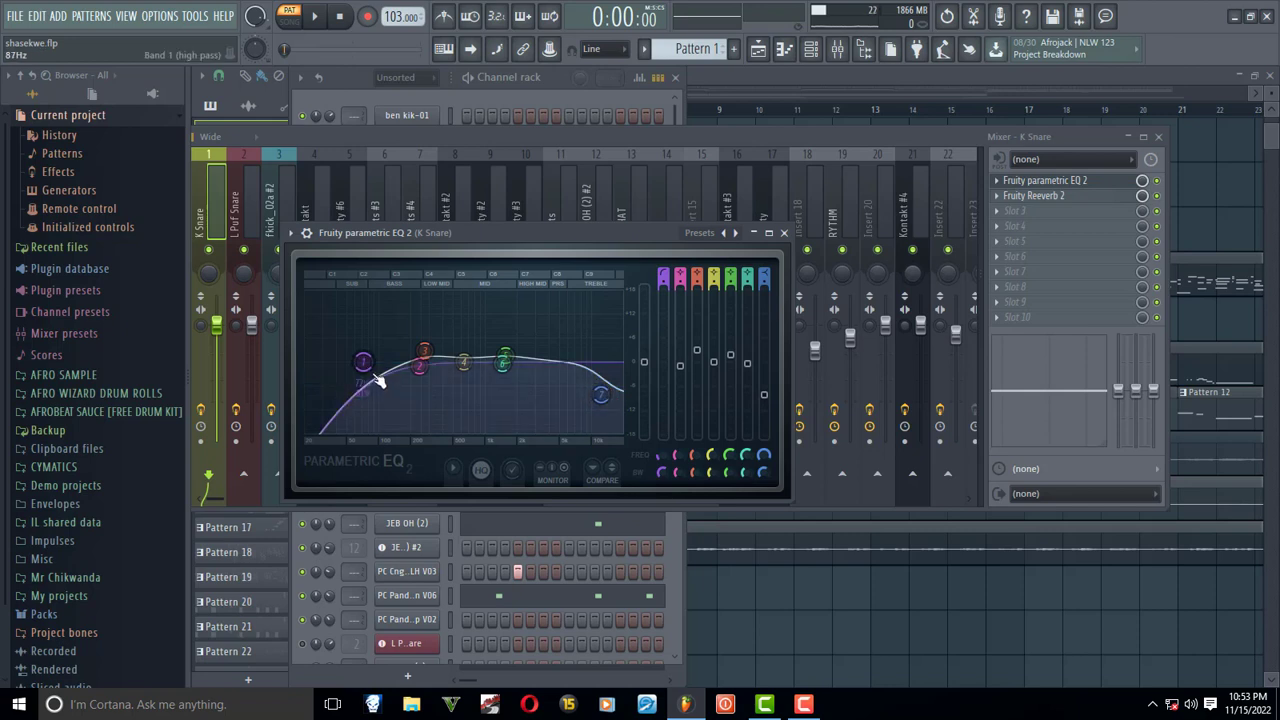
- Lower the K Snare EQ's band 1 high-pass cutoff to about 20 Hz while the pattern plays
left_click_drag(378, 380, 313, 430)
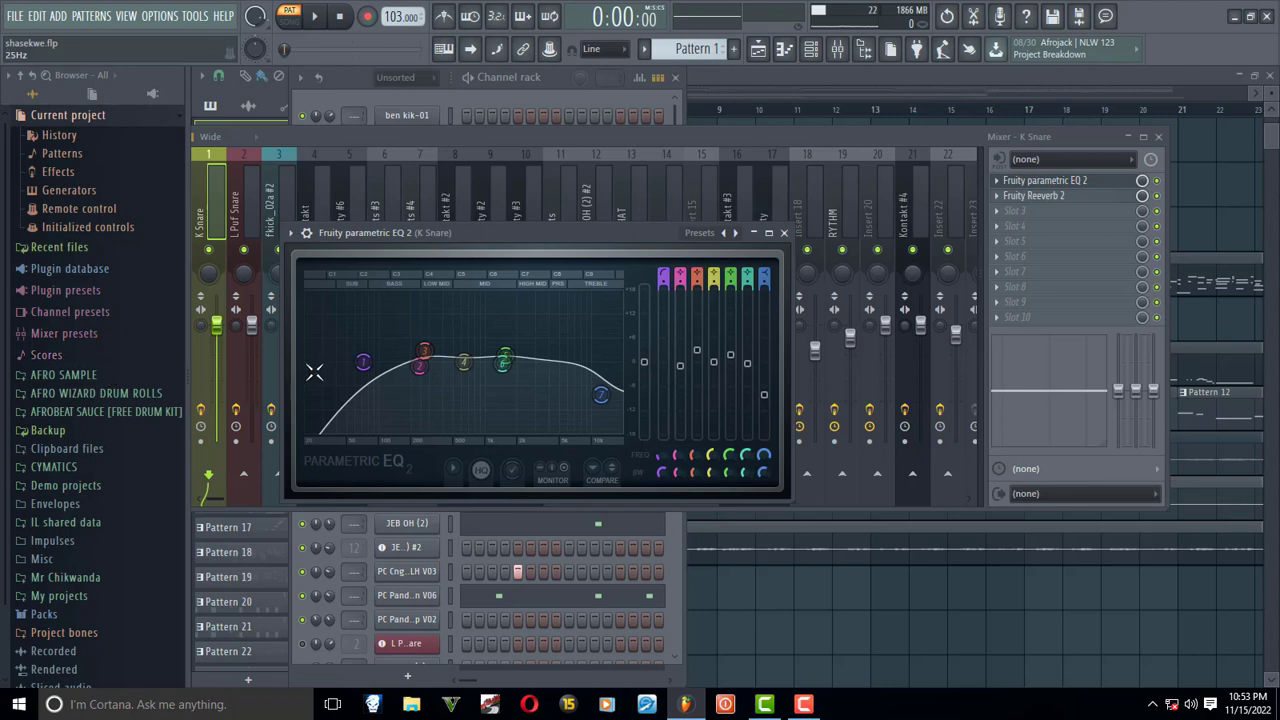
key("space")
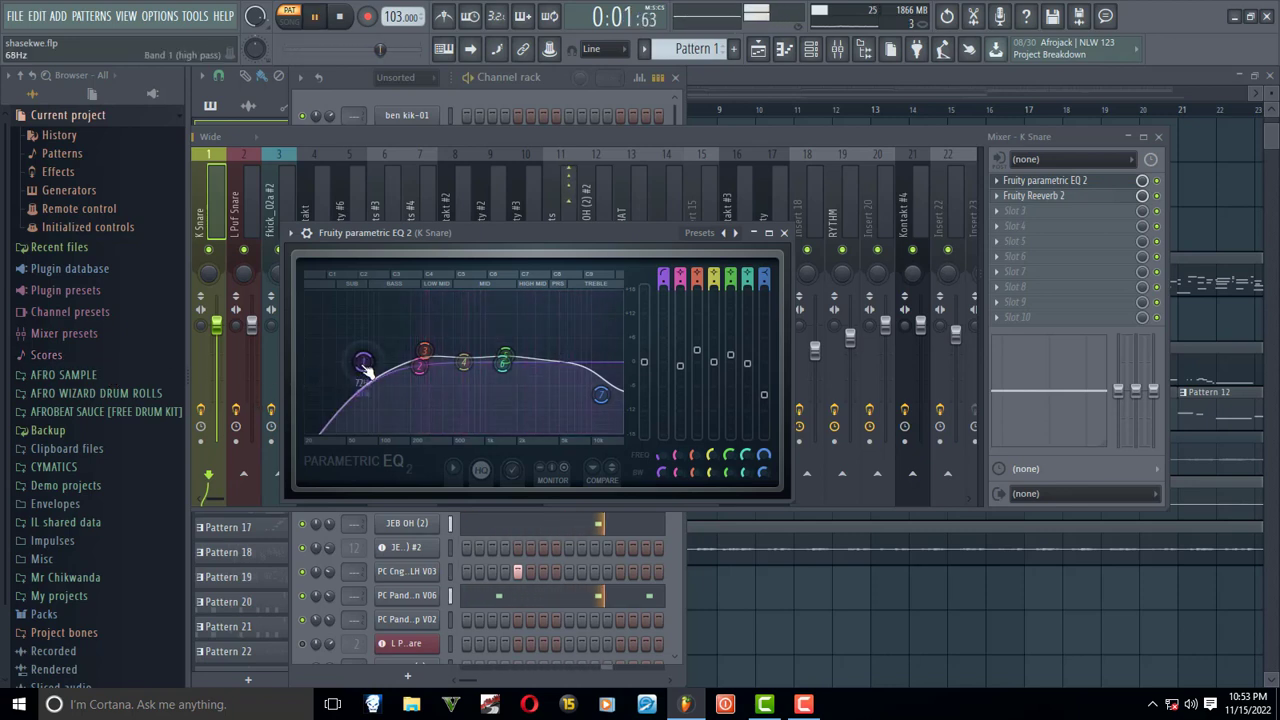
left_click_drag(365, 366, 307, 363)
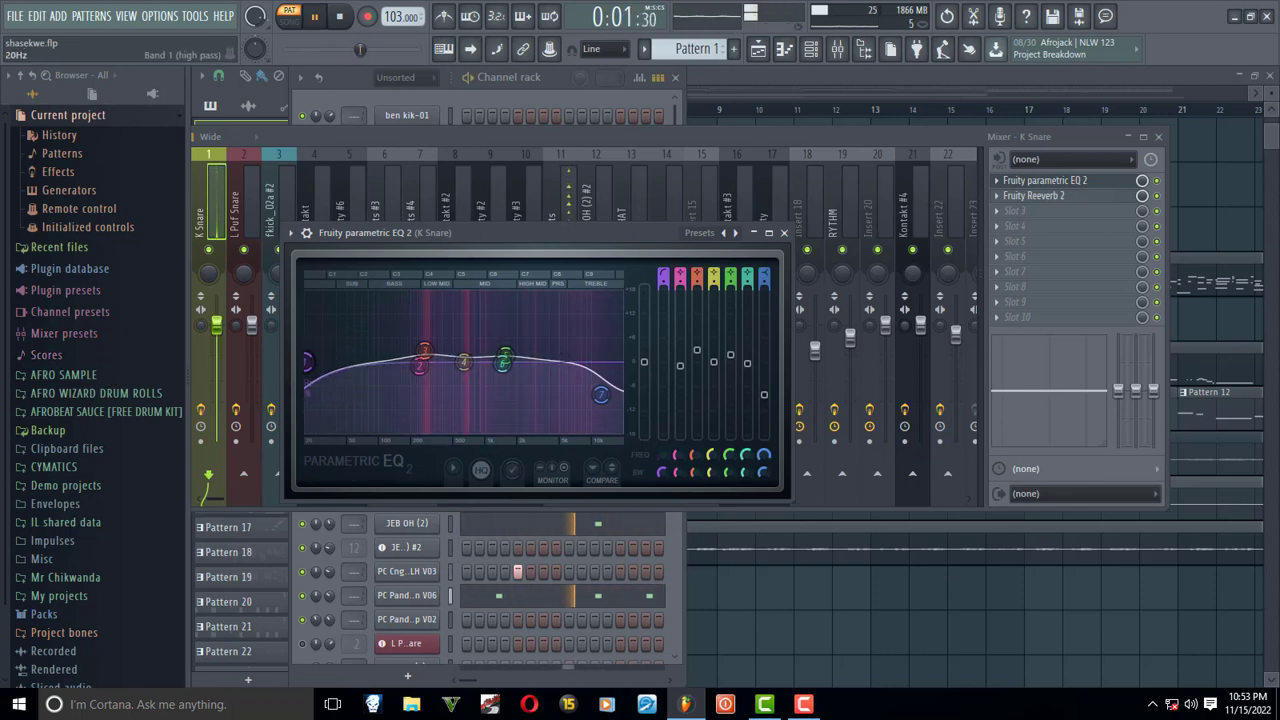
- Move the K Snare EQ's band 1 high-pass cutoff to 61 Hz and set its order to Steep 8
right_click(307, 363)
left_click(338, 386)
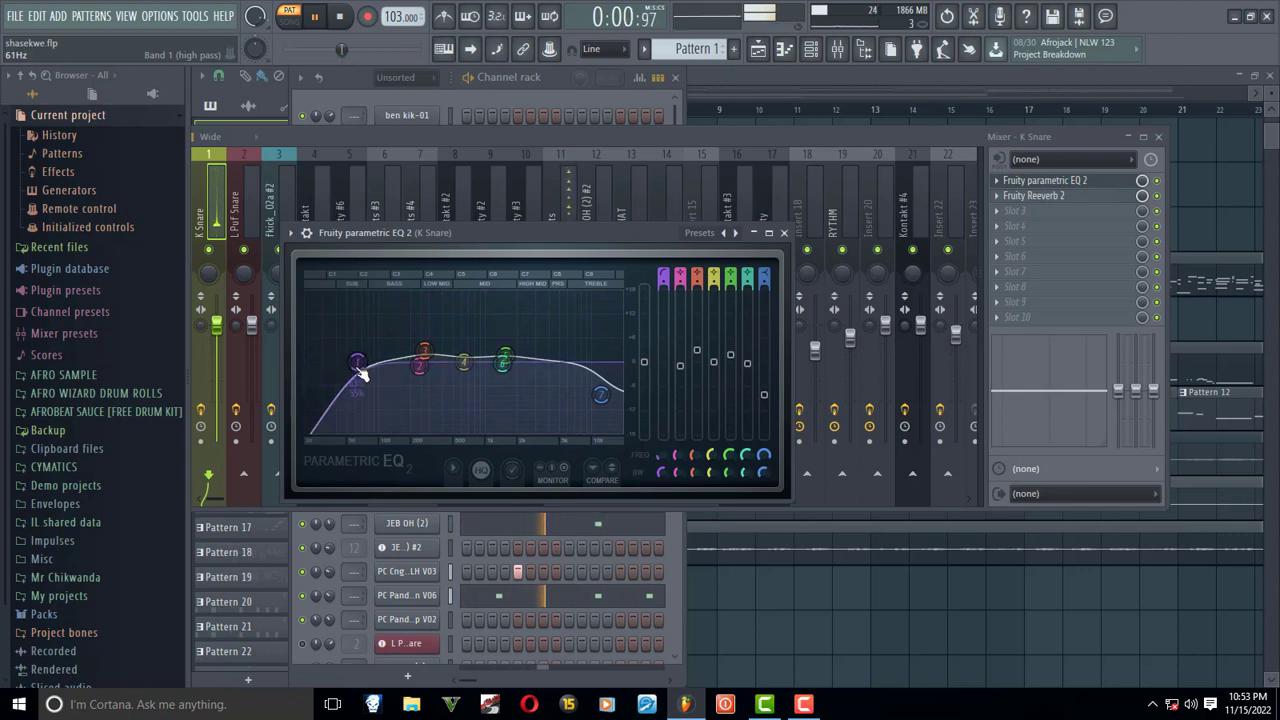
right_click(357, 362)
mouse_move(383, 420)
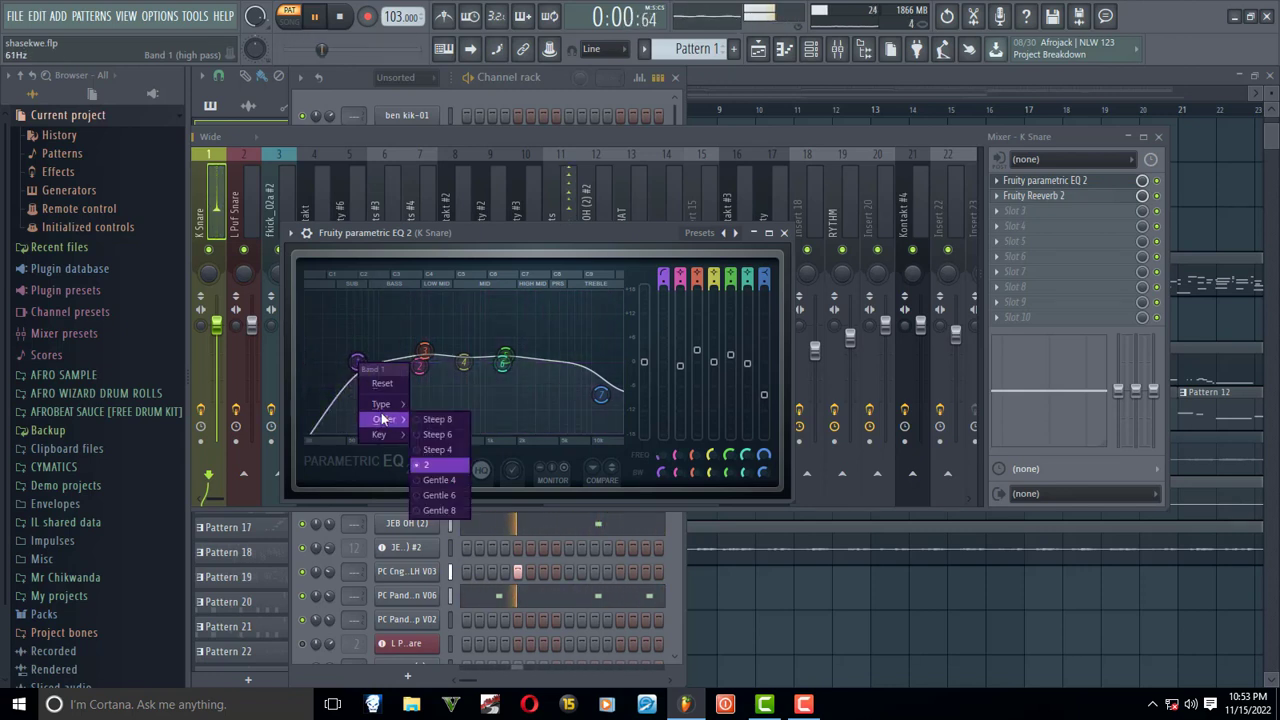
left_click(436, 420)
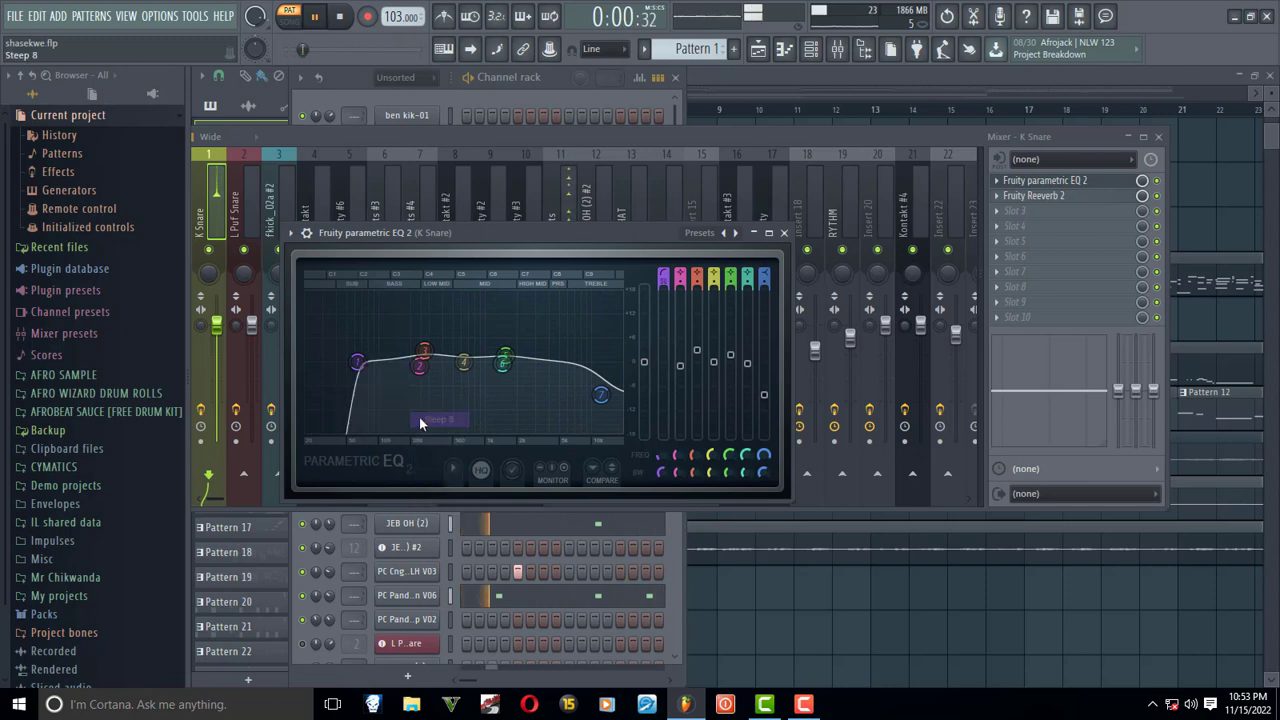
- Sweep the K Snare band 1 high-pass cutoff up to the upper bass during playback, and close the EQ and the mixer
left_click_drag(357, 362, 307, 362)
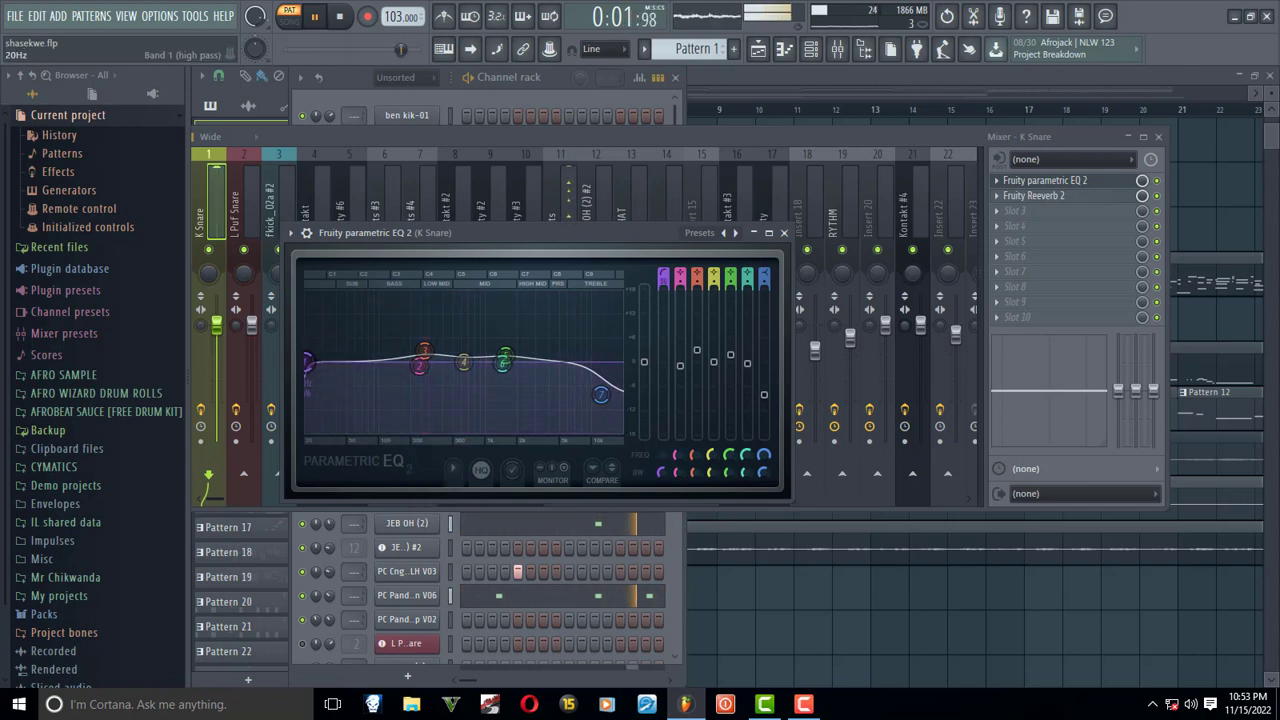
key("space")
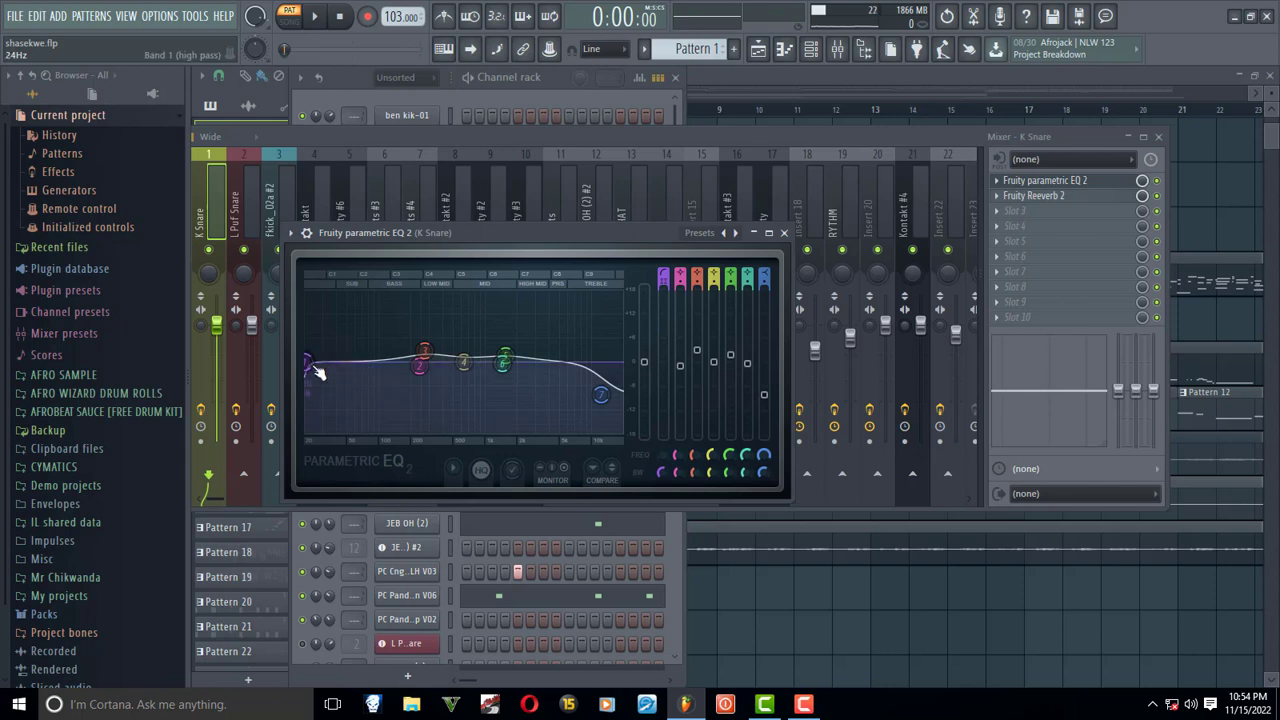
mouse_move(310, 368)
left_mouse_down()
mouse_move(380, 363)
mouse_move(333, 362)
left_mouse_up()
key("space")
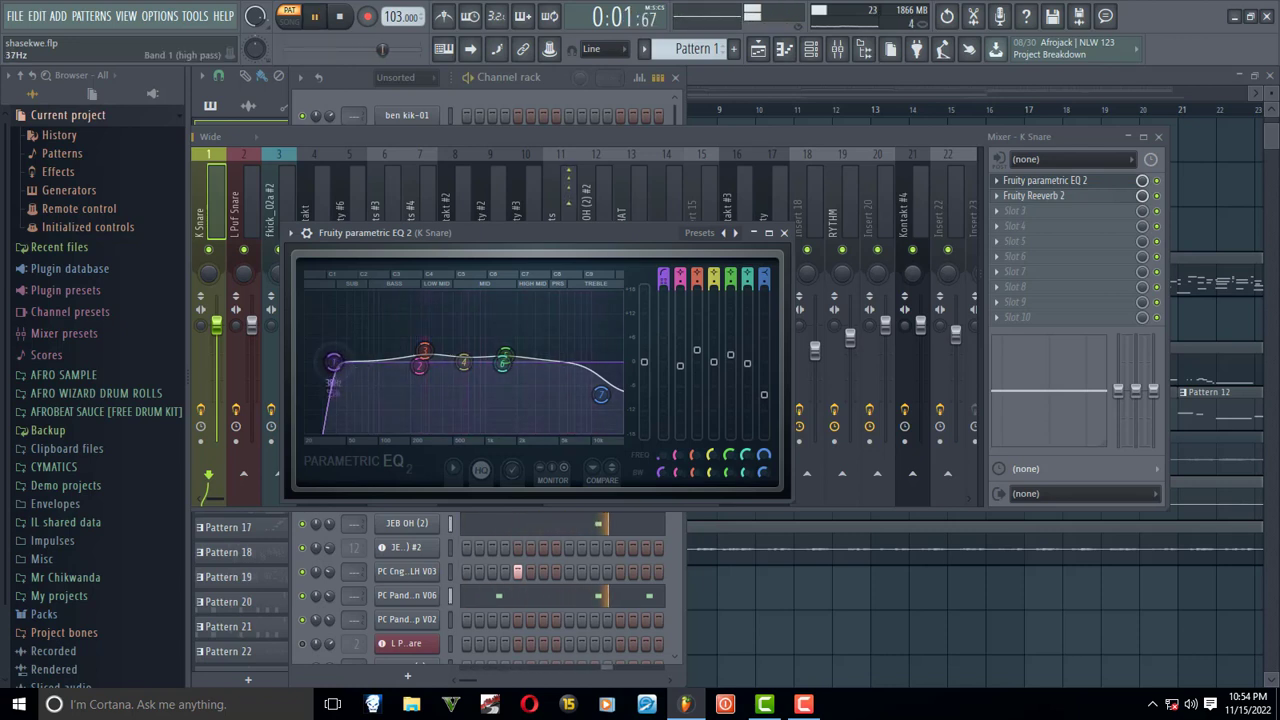
left_click_drag(336, 363, 401, 363)
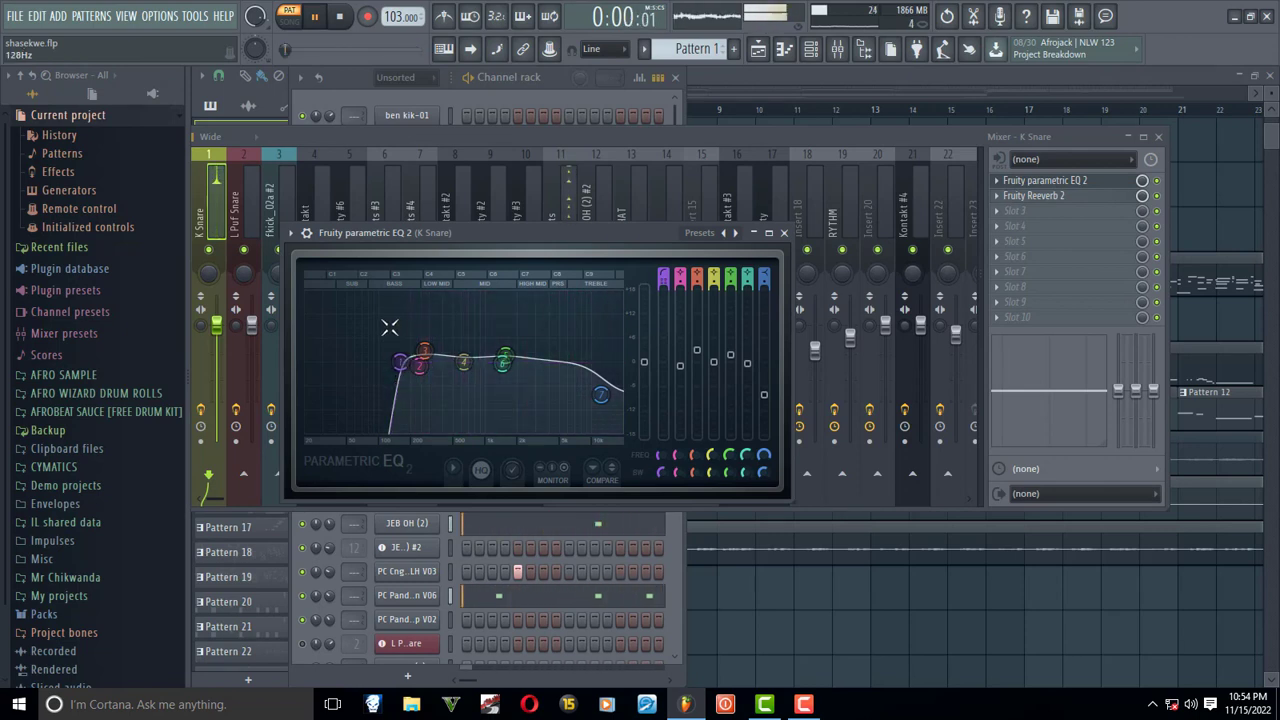
key("space")
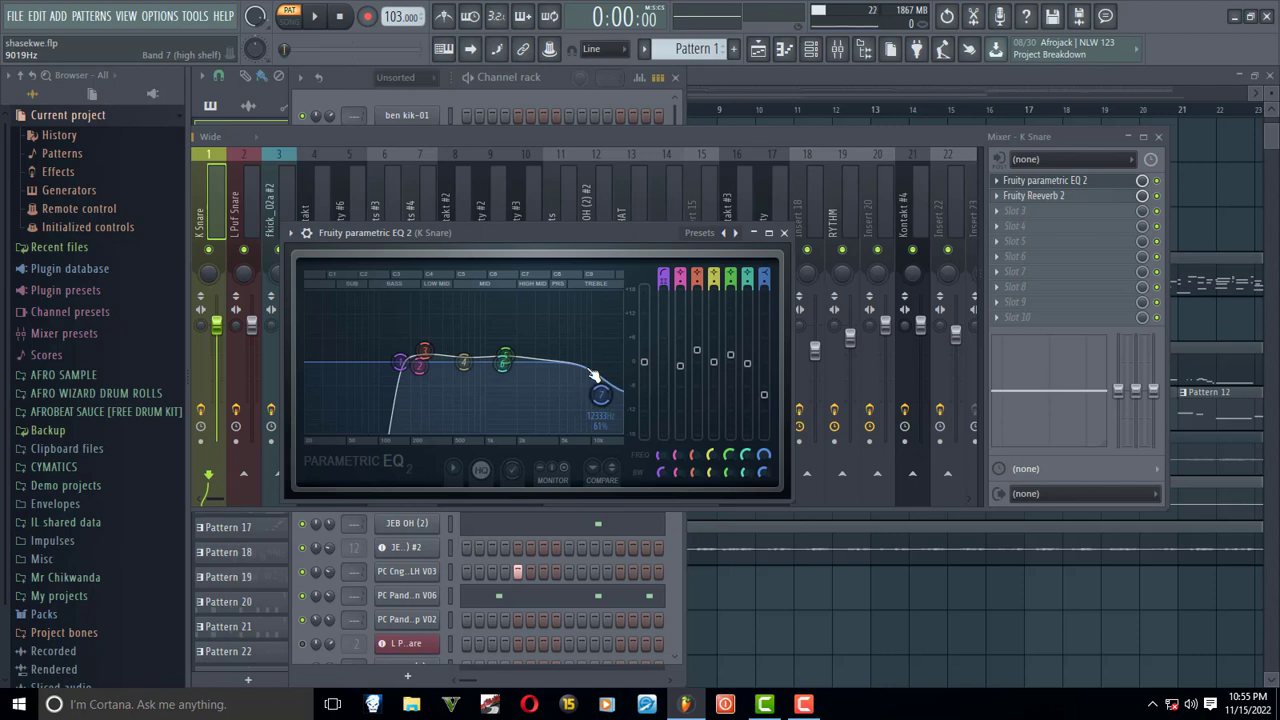
left_click(784, 233)
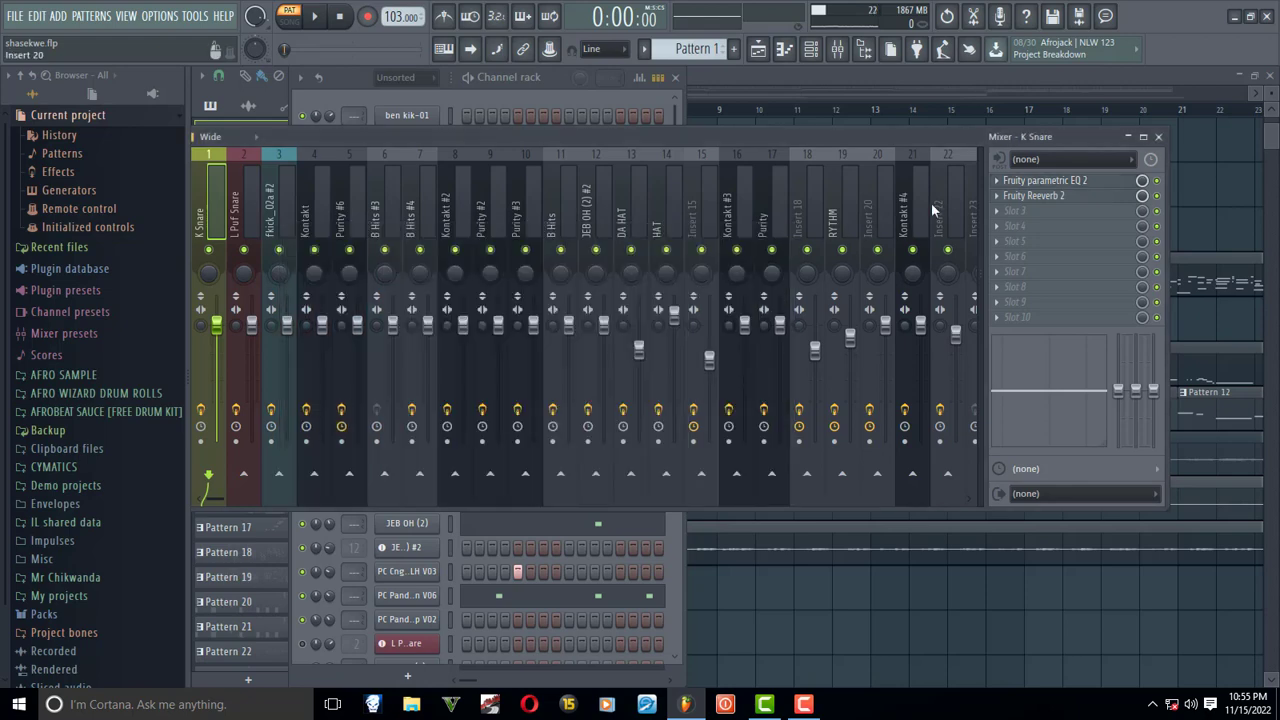
left_click(1158, 136)
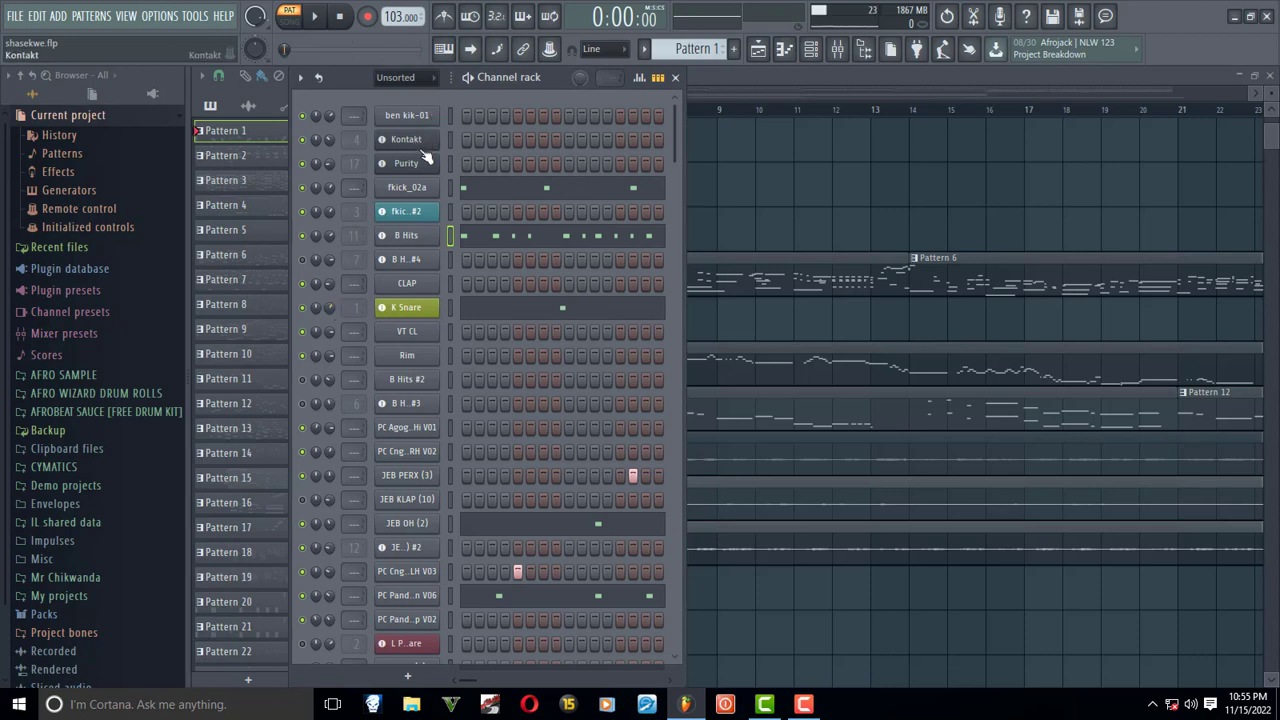
- Inspect the fkick_02a #2 track's Fruity parametric EQ 2 from the mixer while auditioning Pattern 1, and stop playback
left_click(830, 55)
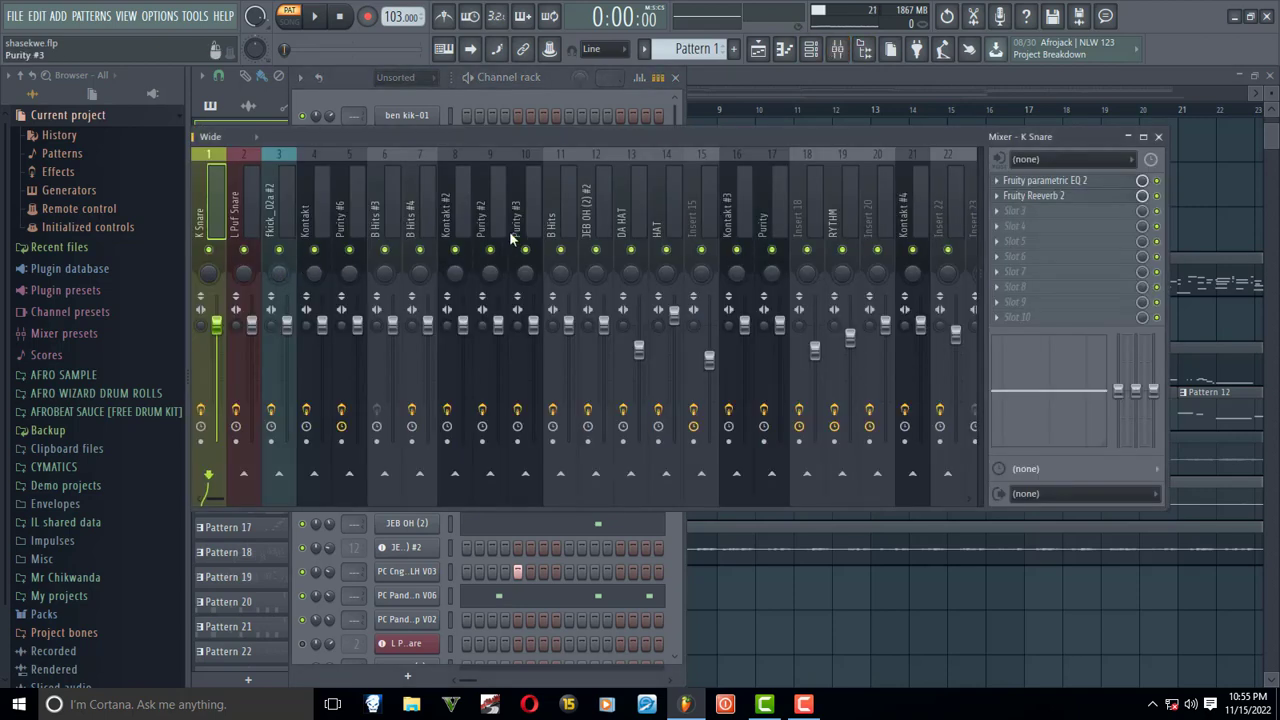
left_click(280, 220)
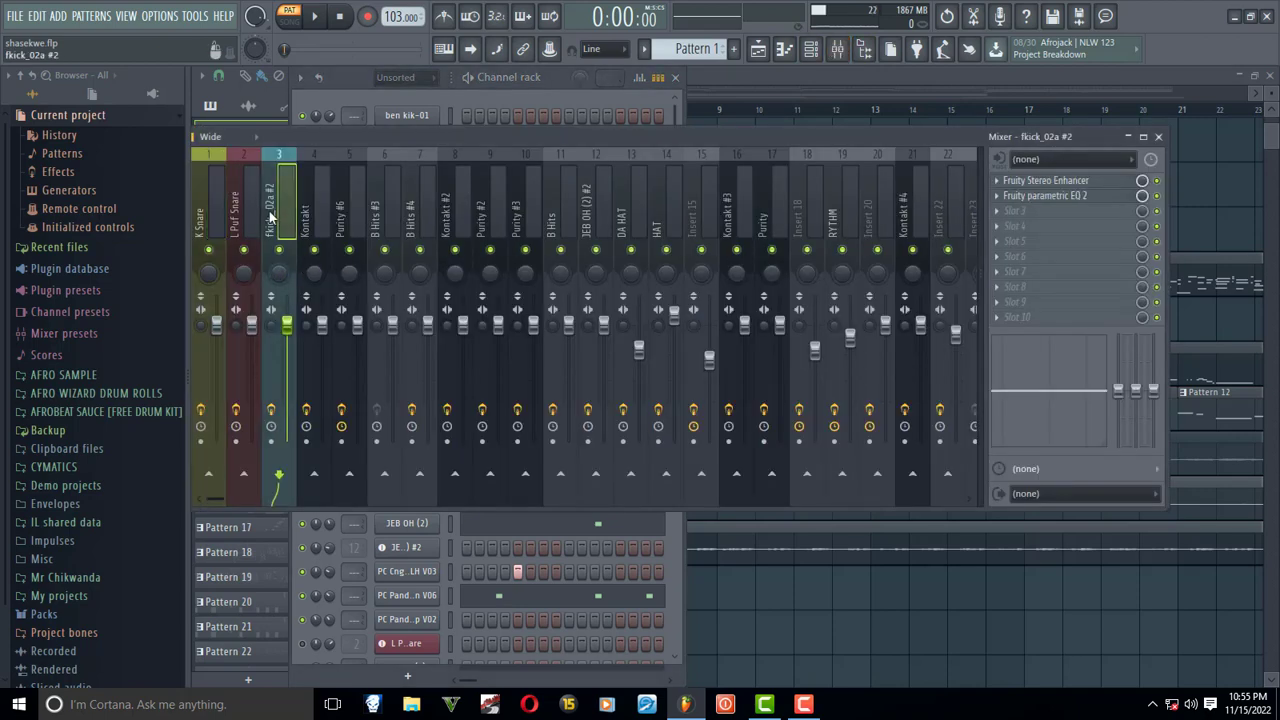
left_click(1060, 196)
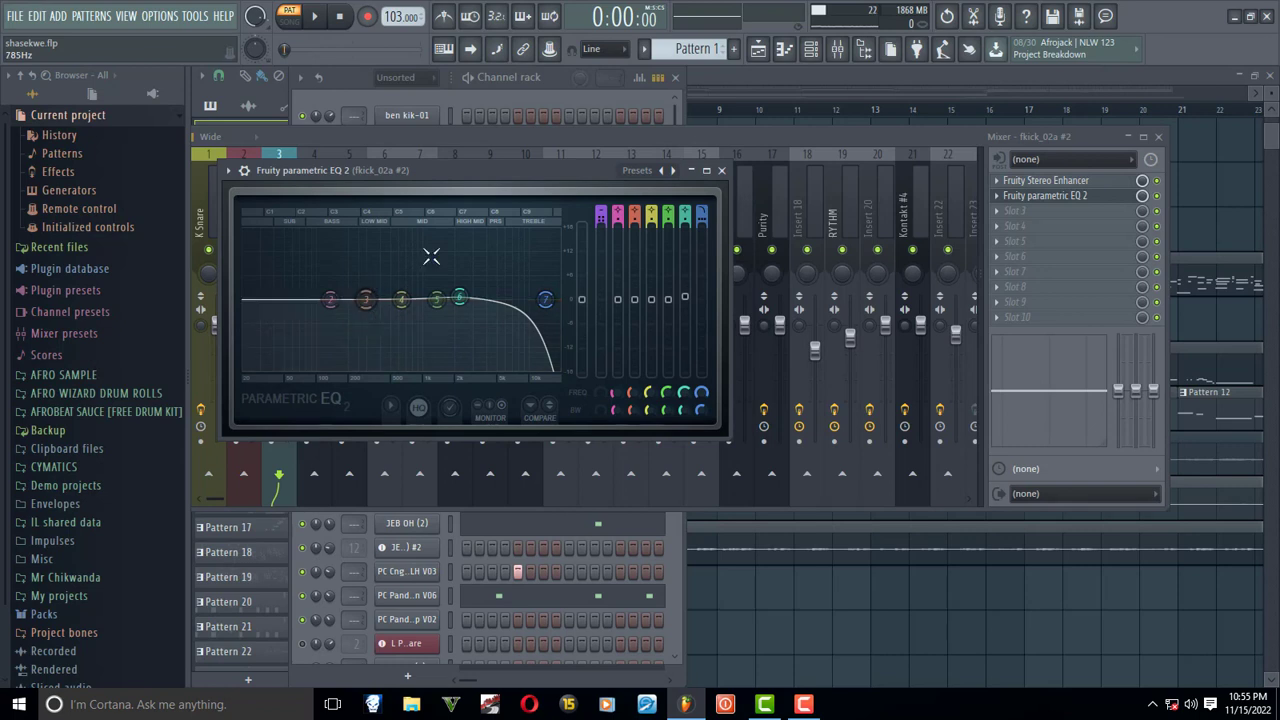
key("space")
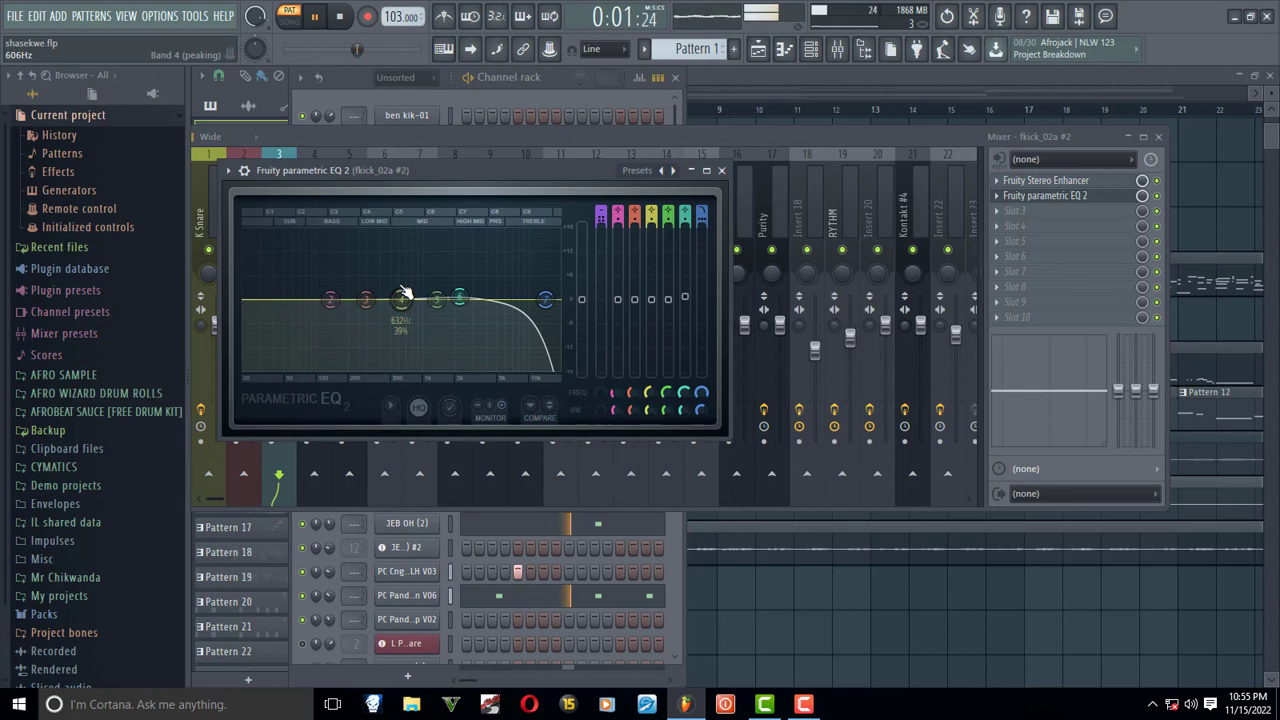
left_click(722, 172)
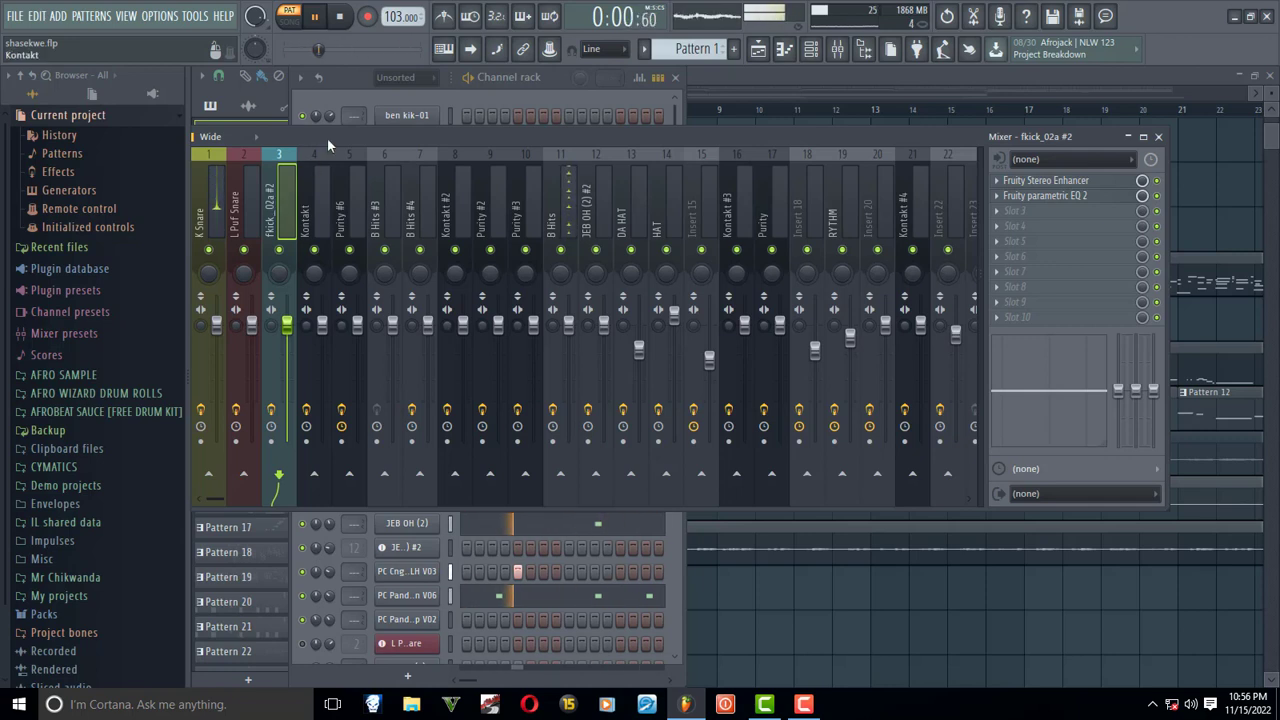
scroll(325, 148, "down", 6)
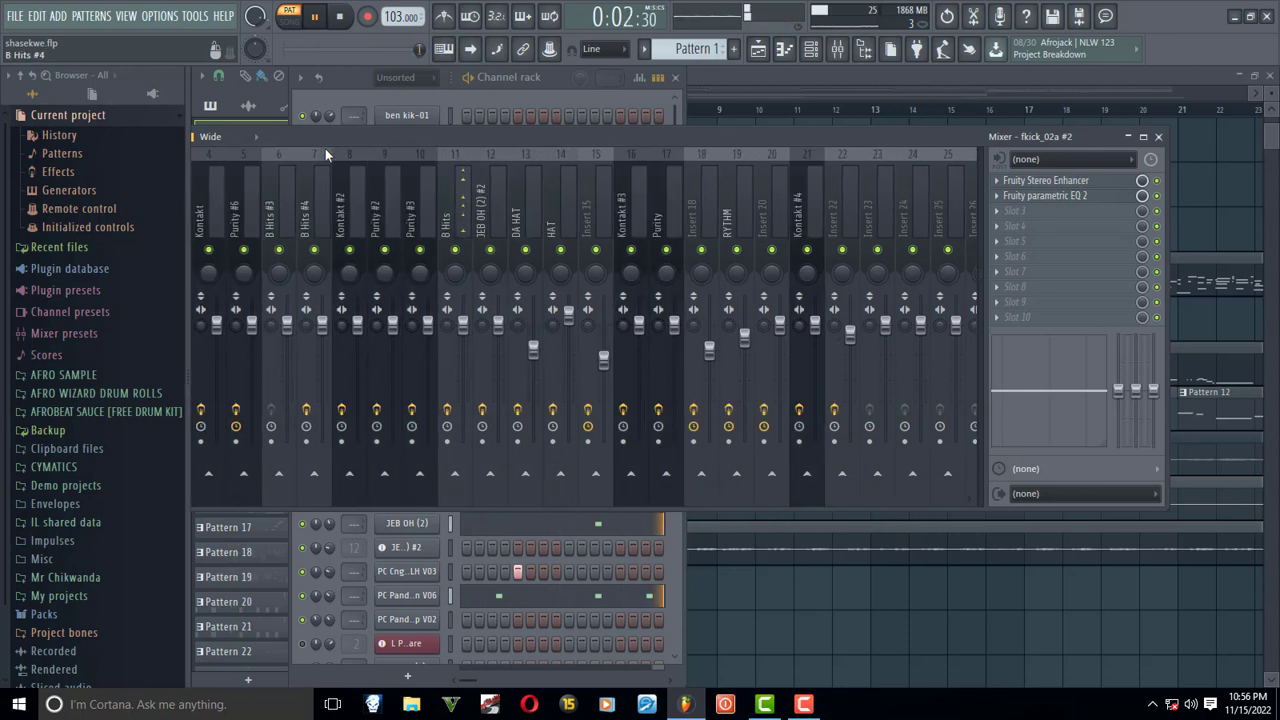
scroll(325, 148, "up", 6)
key("space")
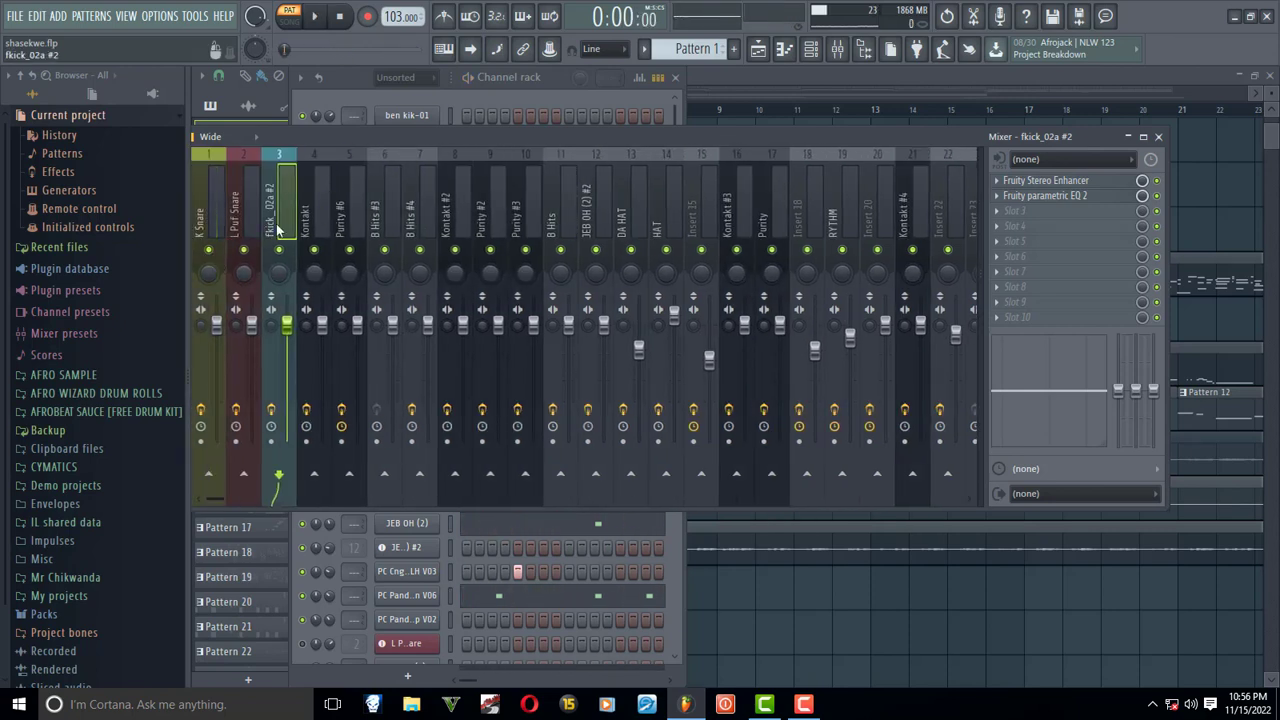
- Review the fkick_02a #2 EQ curve once more without playback, and close the EQ and the mixer
left_click(1078, 197)
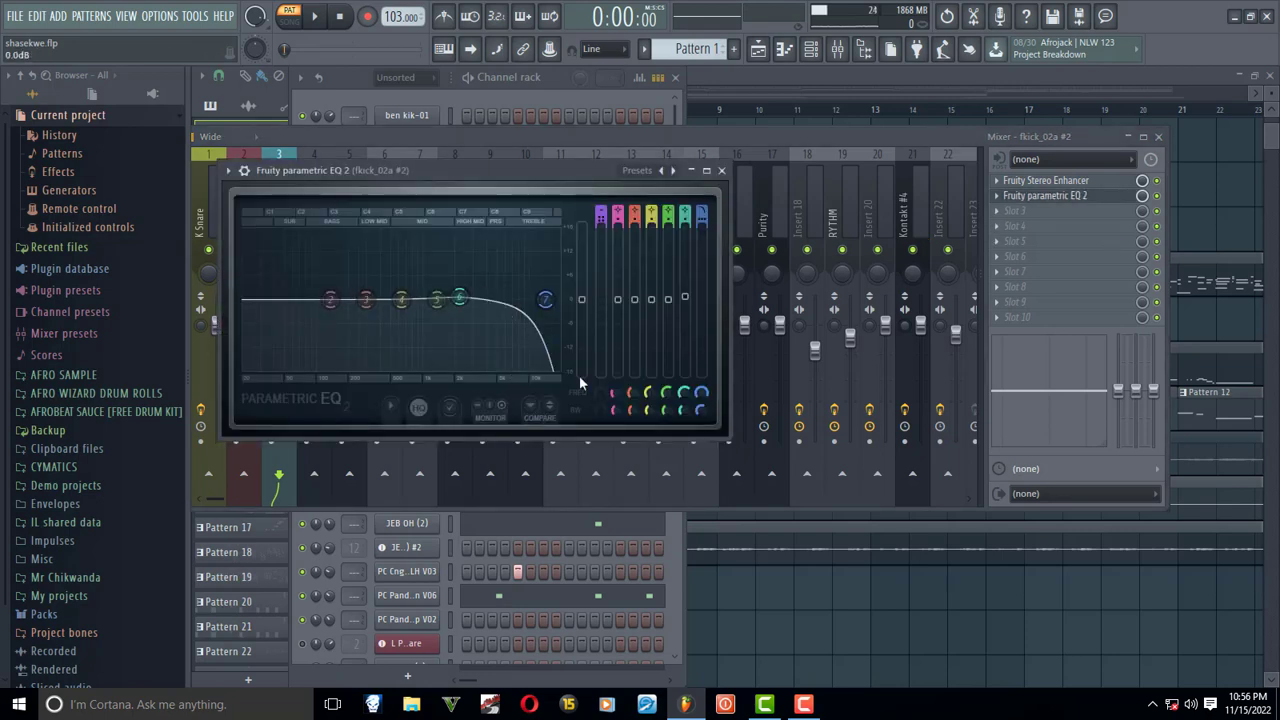
left_click(721, 170)
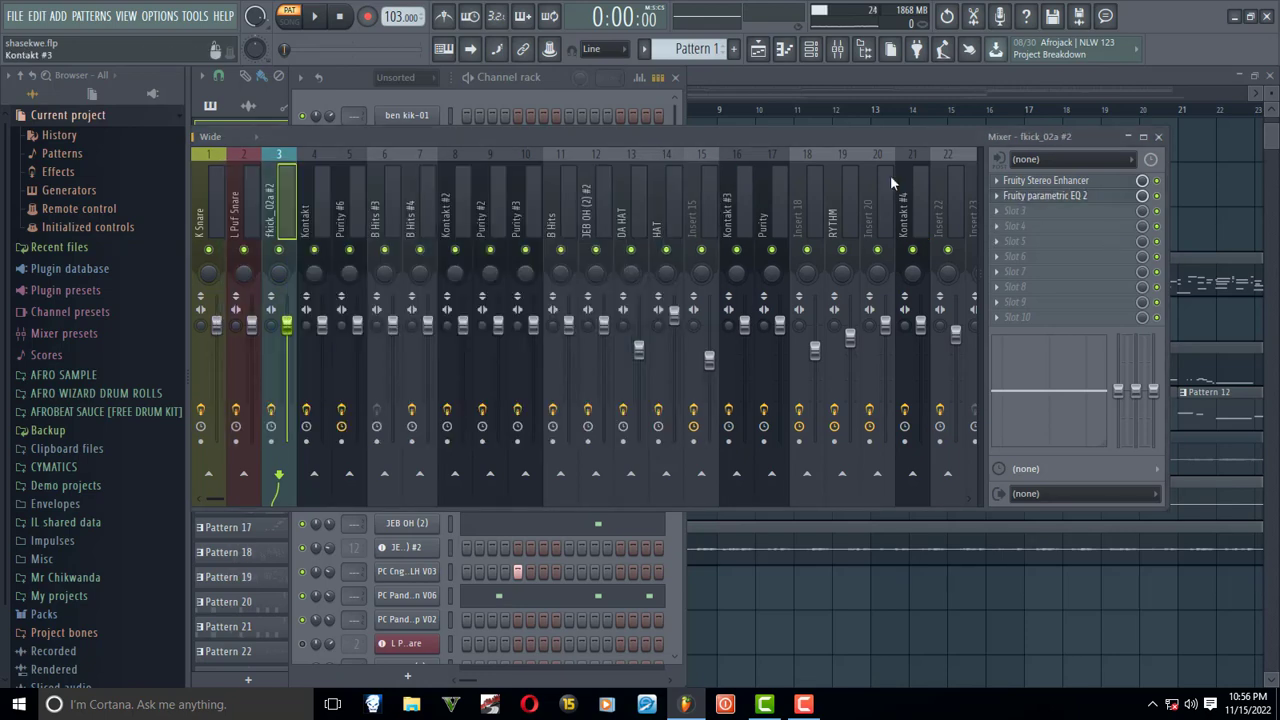
left_click(1158, 136)
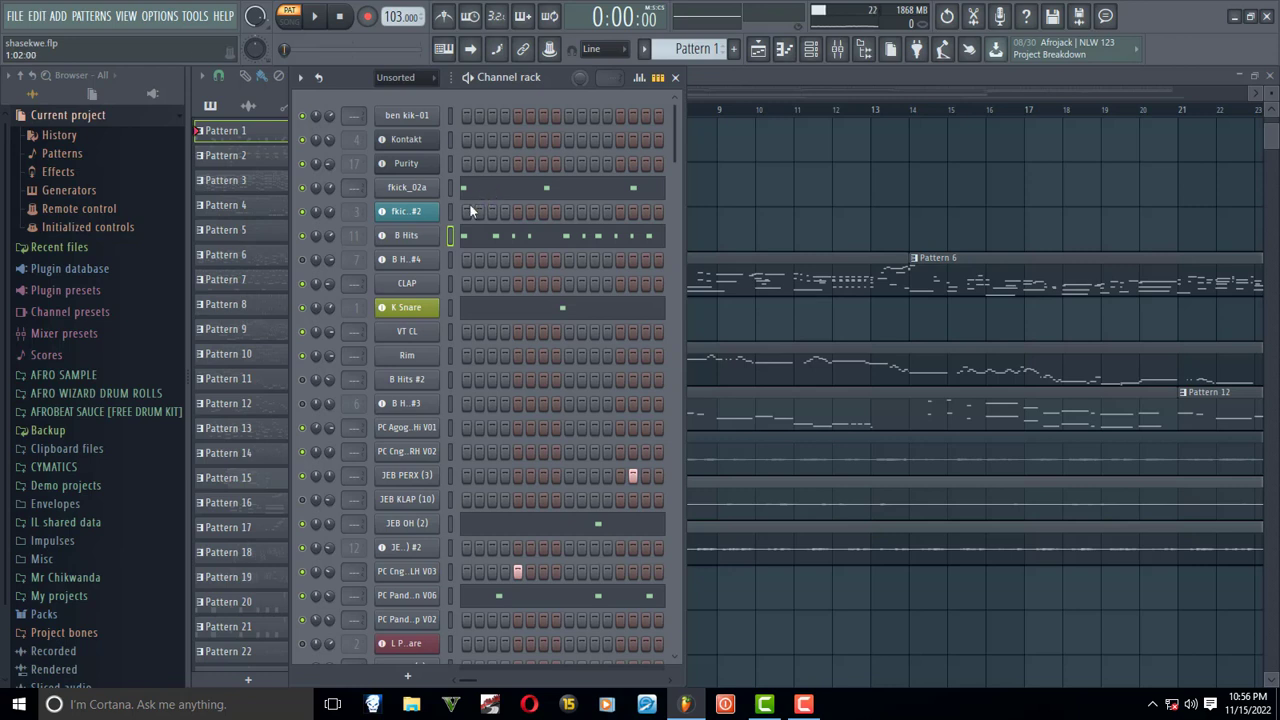
- Check the Kontakt channel's instrument, close it, and switch to Pattern 6 for playback
left_click(418, 147)
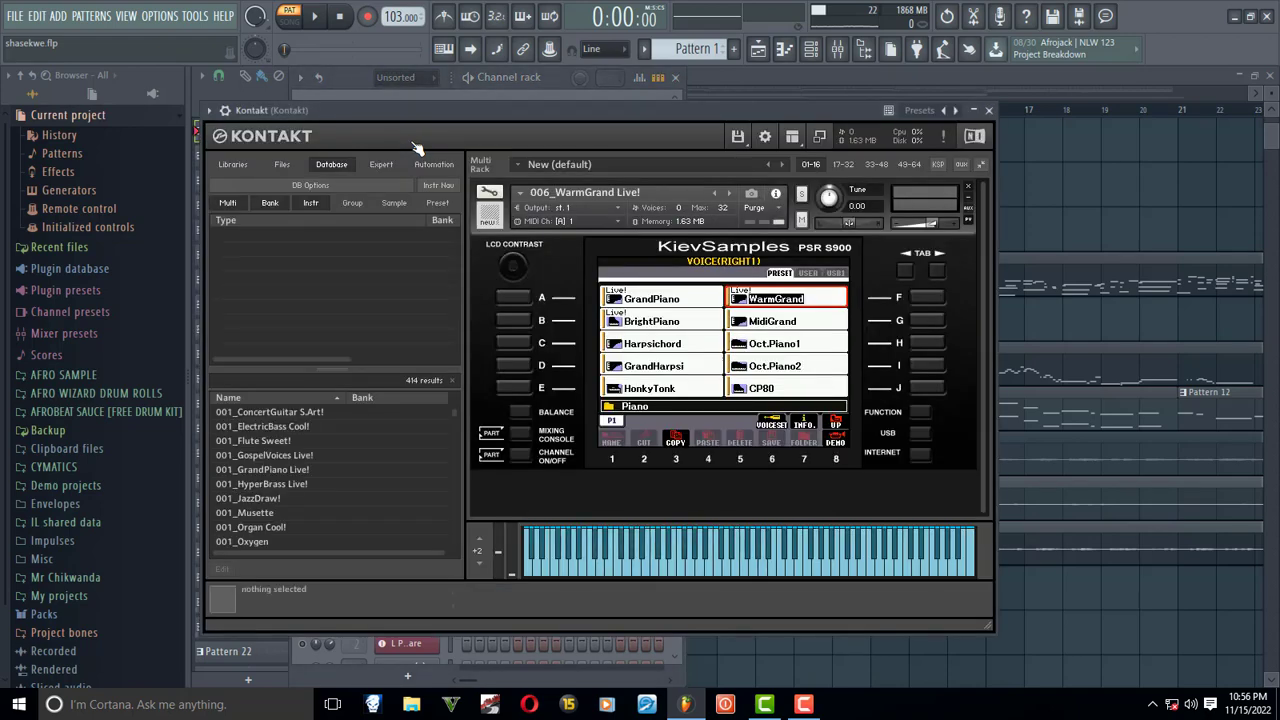
left_click(990, 110)
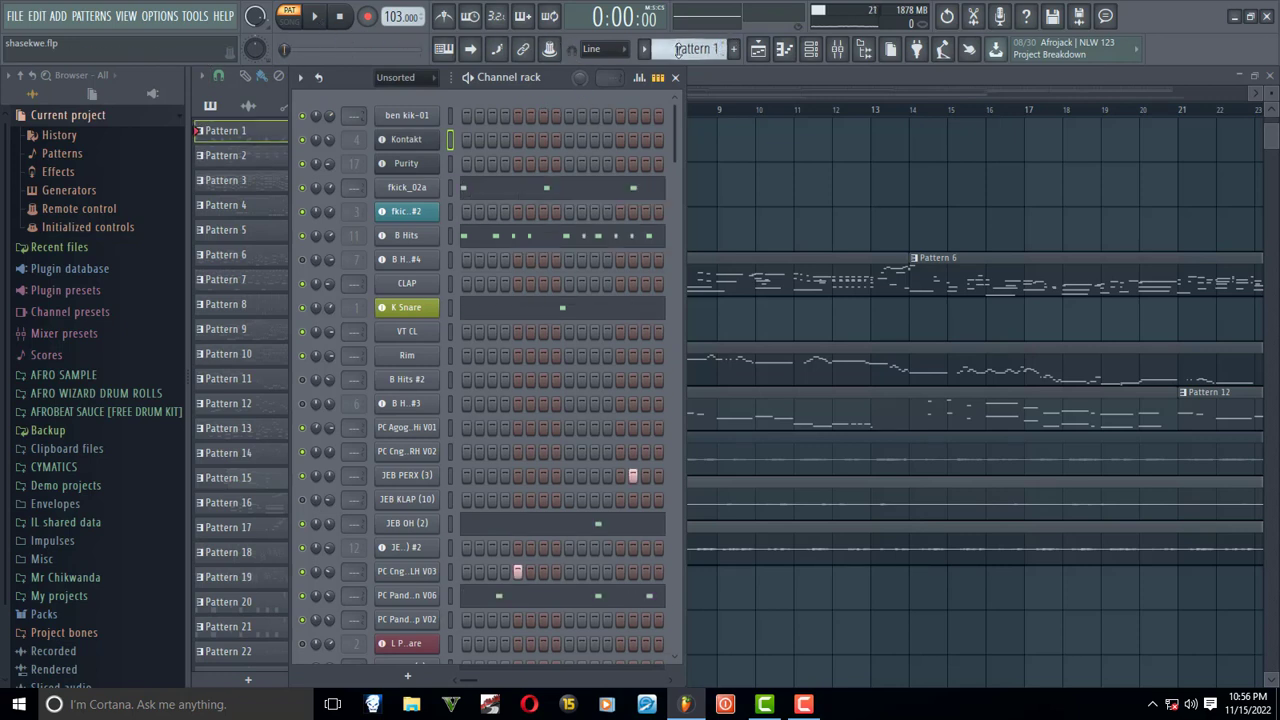
scroll(678, 50, "down", 4)
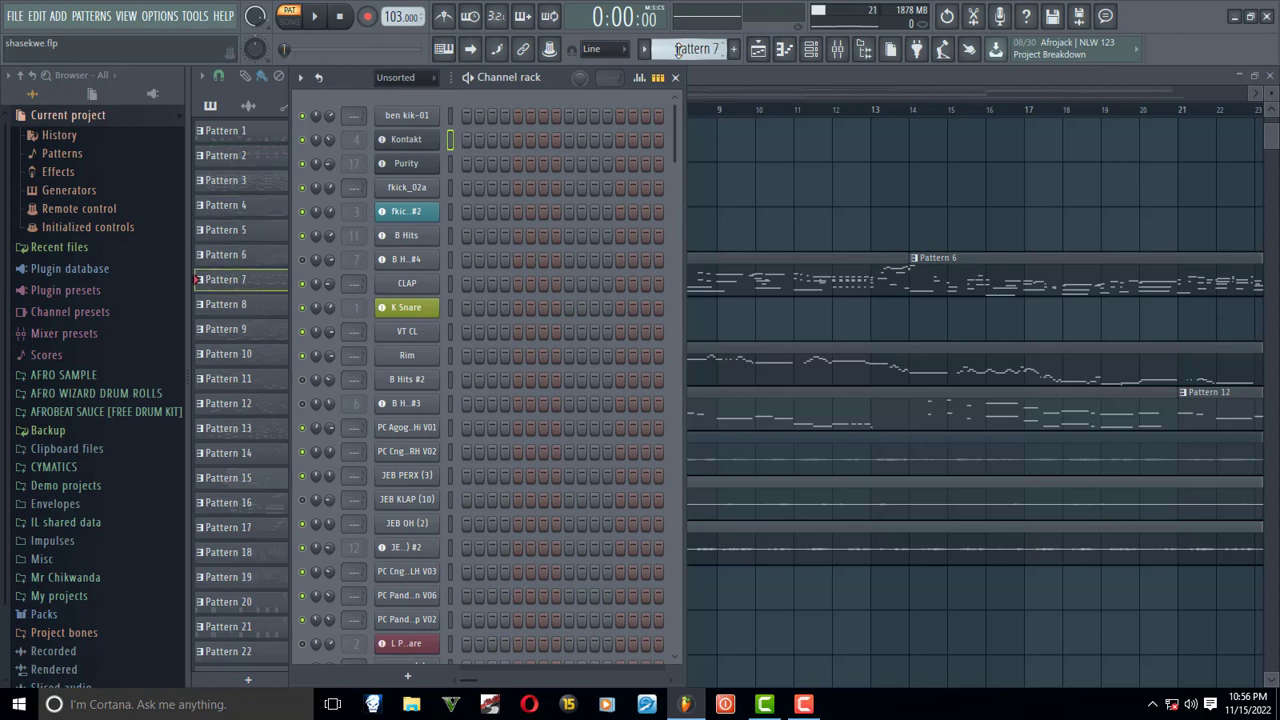
scroll(678, 50, "down", 1)
key("space")
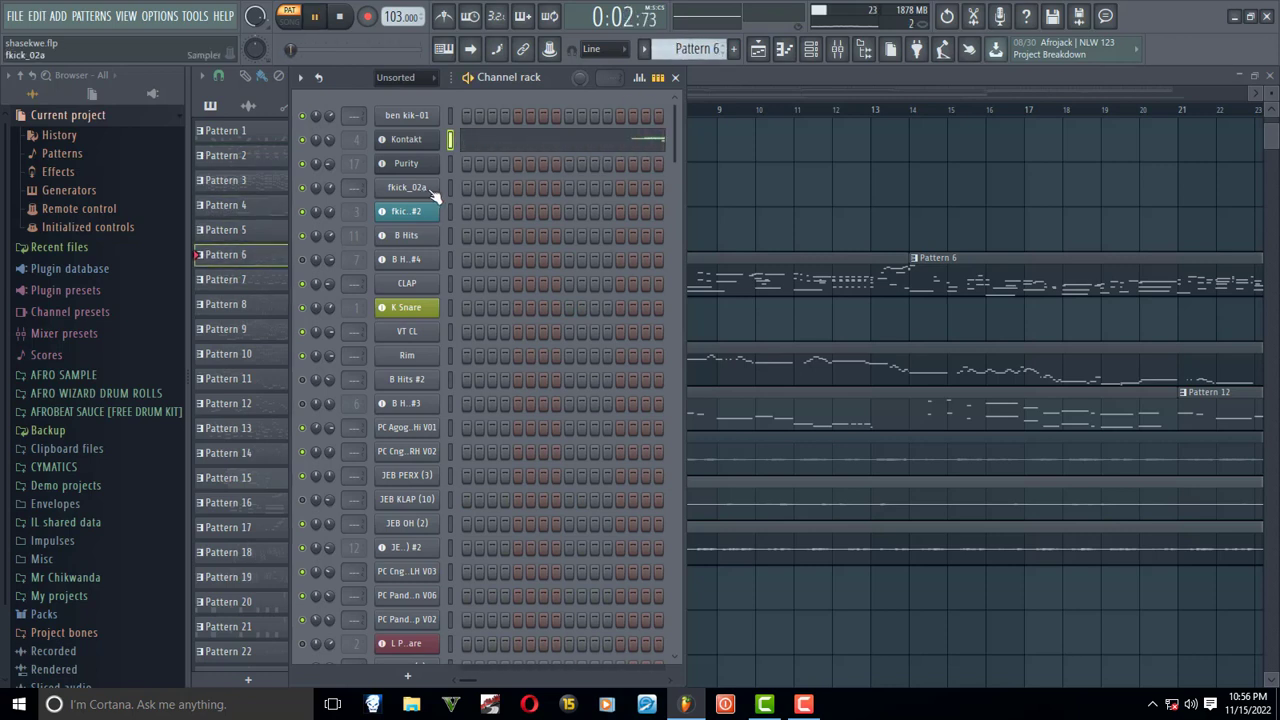
- Open the Kontakt mixer track's Fruity parametric EQ 2 during playback, stop the pattern, and examine the low end of its curve
left_click(839, 54)
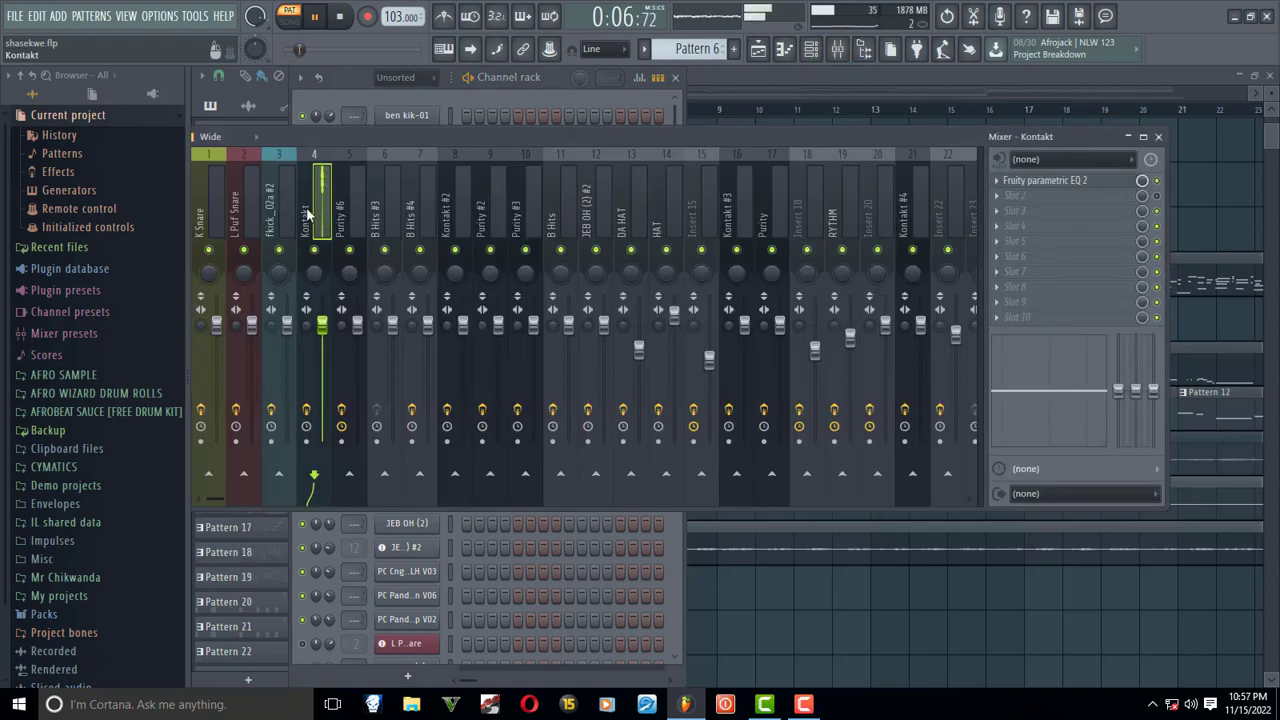
left_click(1071, 190)
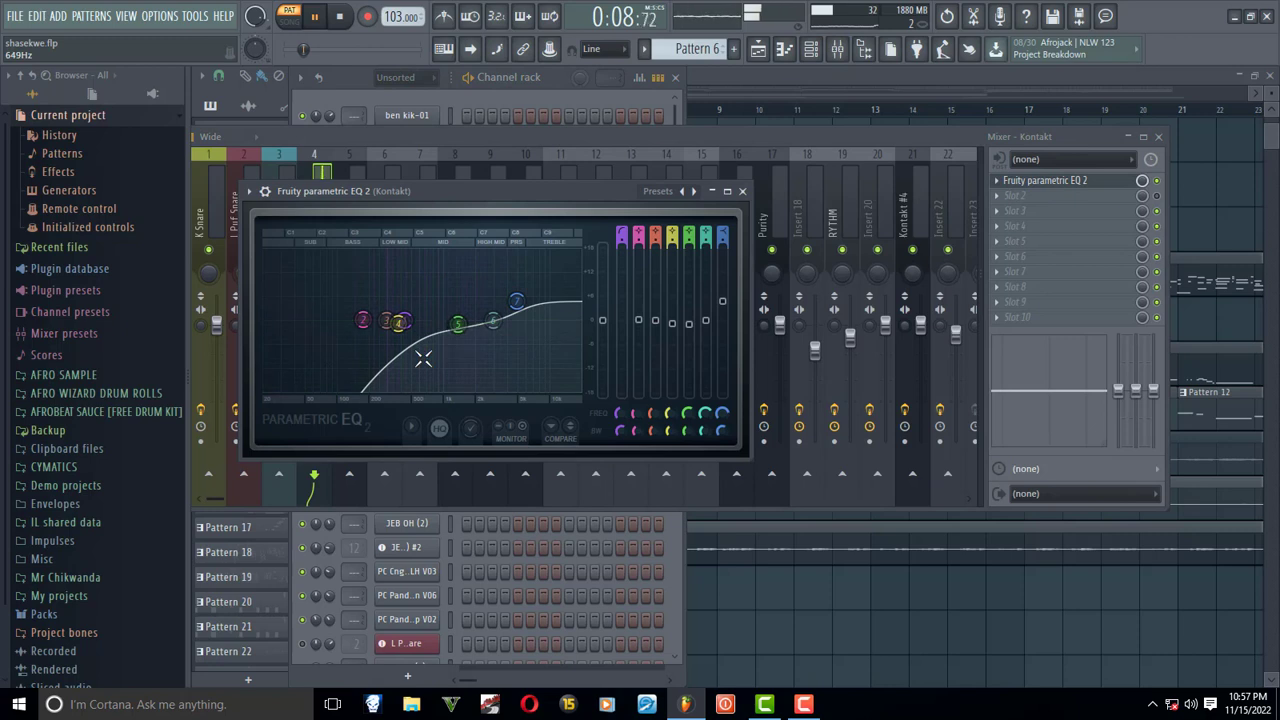
key("space")
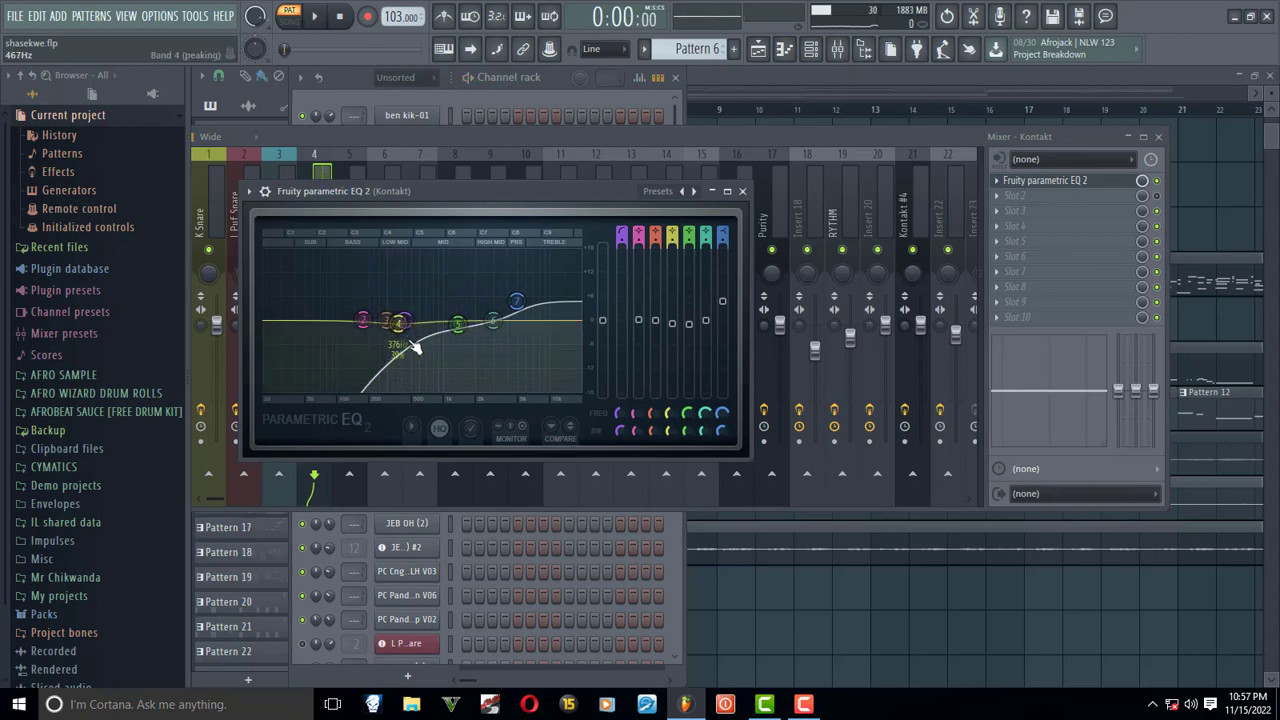
mouse_move(414, 348)
left_mouse_down()
mouse_move(434, 337)
mouse_move(366, 323)
mouse_move(486, 323)
mouse_move(333, 342)
left_mouse_up()
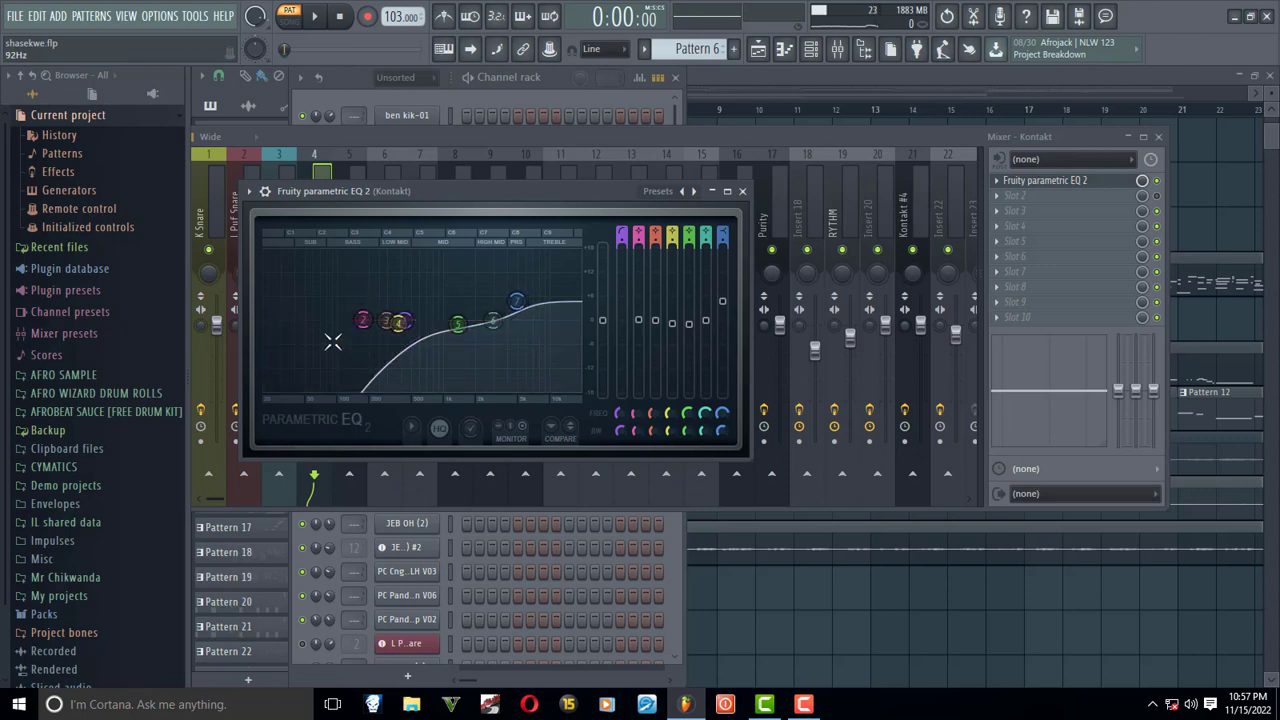